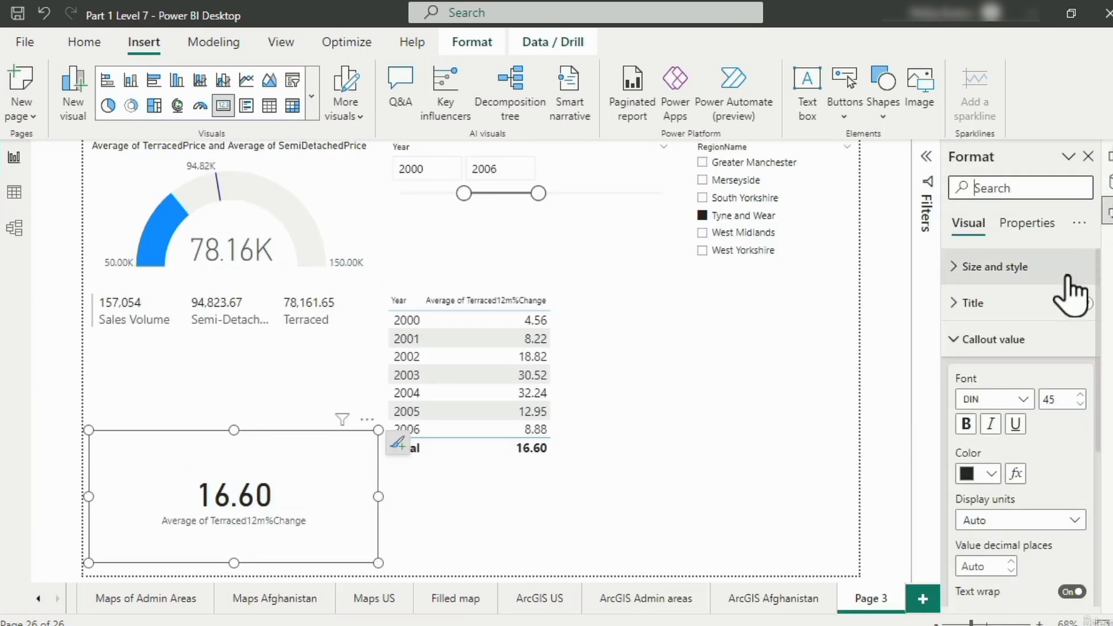
Open conditional formatting for the card's callout value color and set the format style to Rules
{"action": "left_click", "coordinate": [955, 339]}
{"action": "left_click", "coordinate": [953, 376]}
{"action": "left_click", "coordinate": [953, 376]}
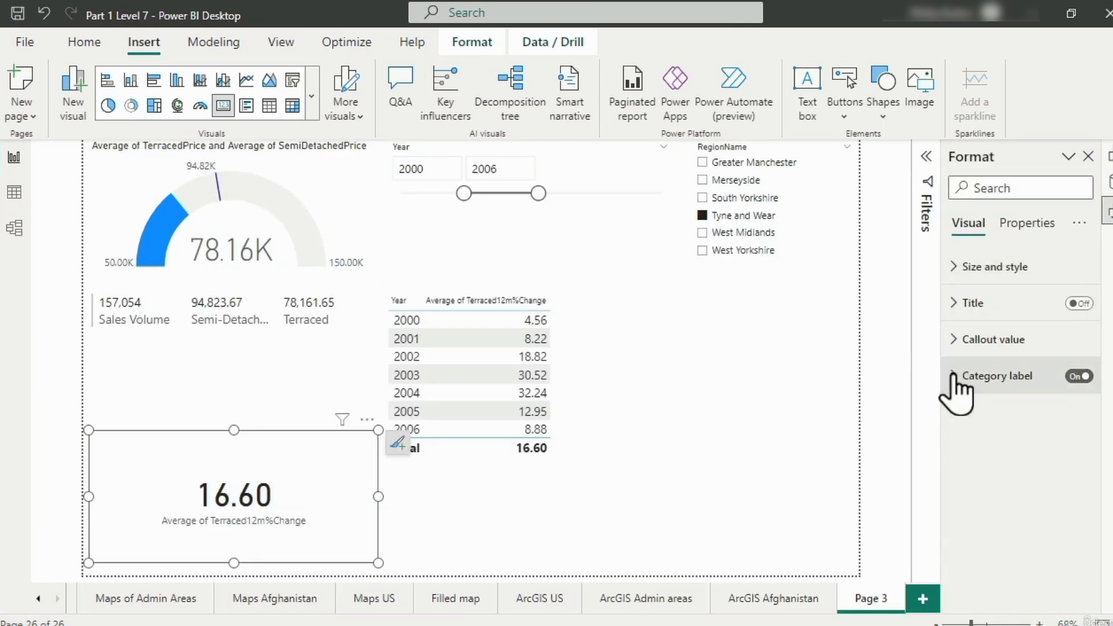
{"action": "left_click", "coordinate": [954, 342]}
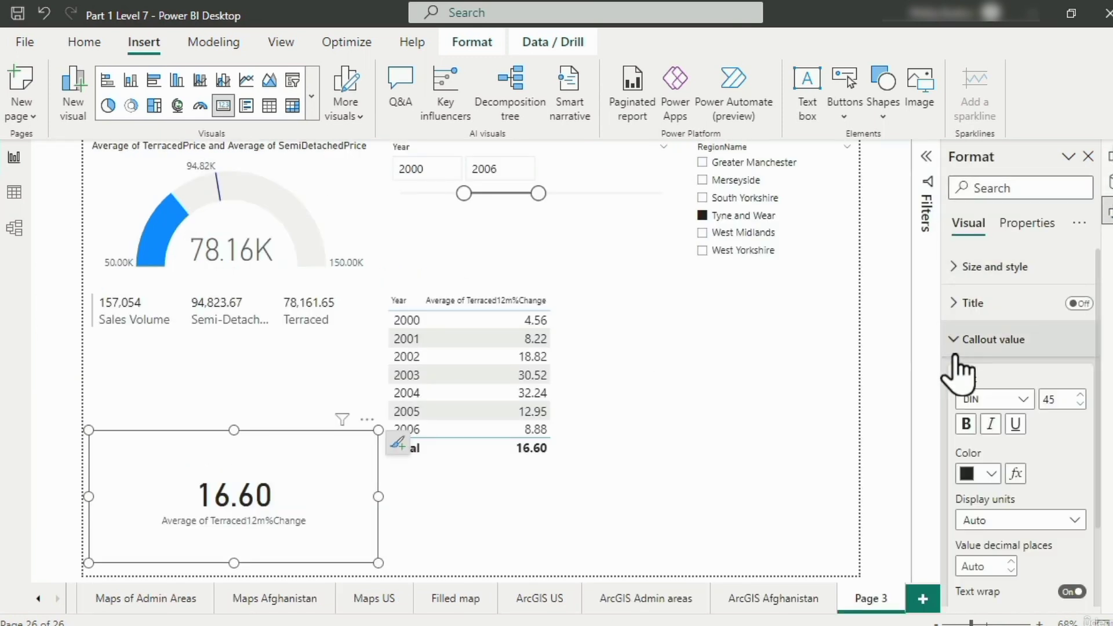
{"action": "left_click", "coordinate": [1014, 473]}
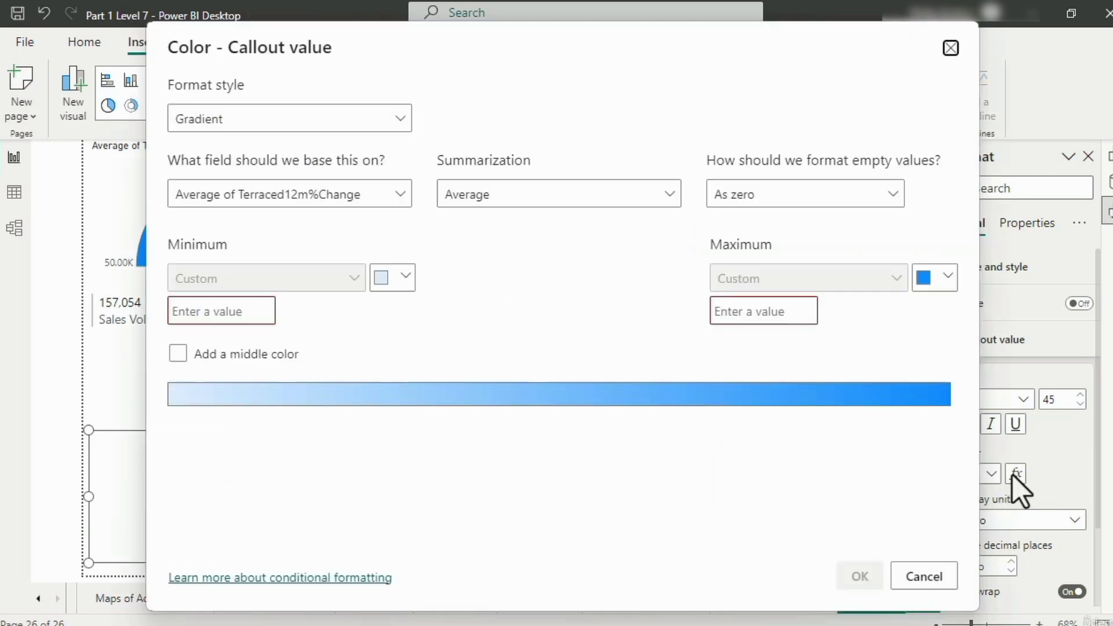
{"action": "left_click", "coordinate": [356, 122]}
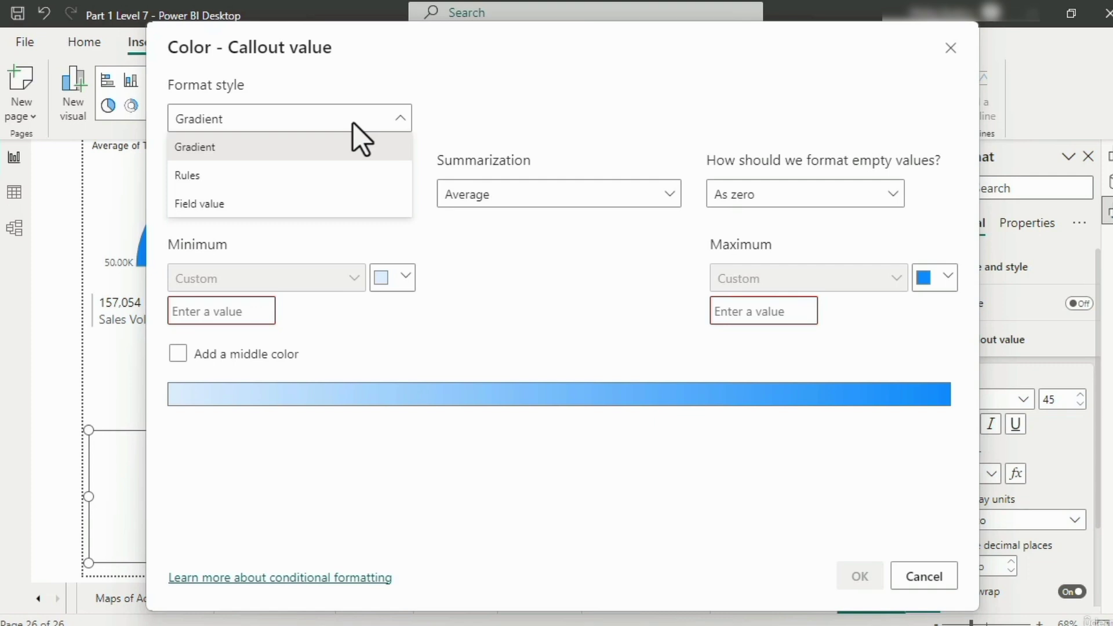
{"action": "left_click", "coordinate": [268, 175]}
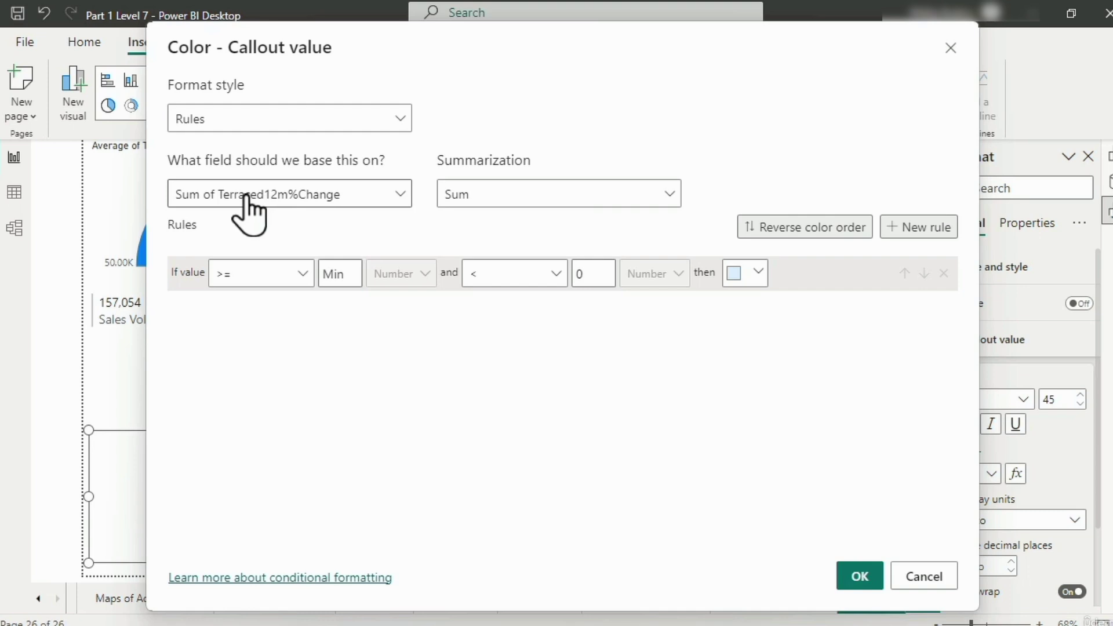
Set the summarization to Average so the color rules are based on the average of Terraced12m%Change
{"action": "left_click", "coordinate": [573, 196]}
{"action": "left_click", "coordinate": [503, 248]}
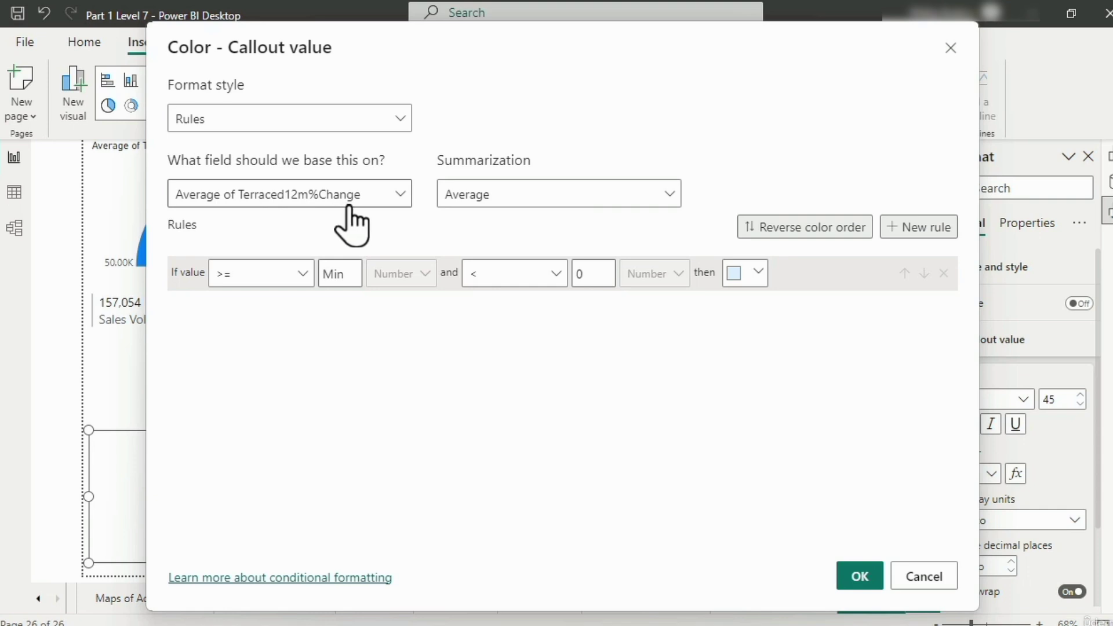
{"action": "left_click", "coordinate": [302, 206]}
{"action": "left_click", "coordinate": [180, 278]}
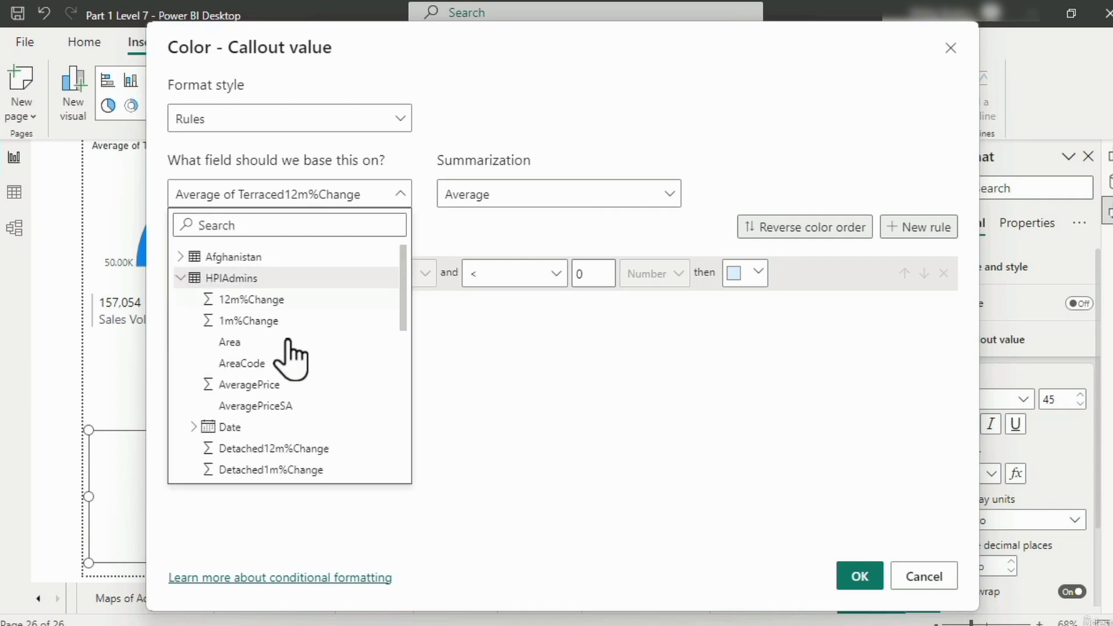
{"action": "left_click", "coordinate": [349, 318]}
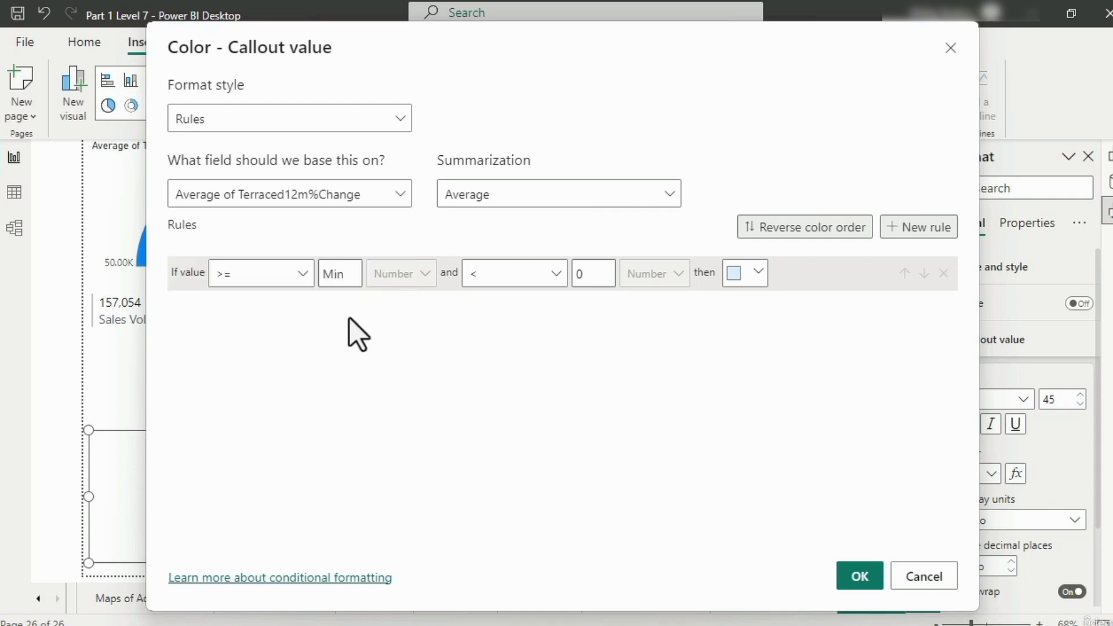
Define the first rule to color values >= 10 and < 999 with the red theme color
{"action": "left_click", "coordinate": [290, 277]}
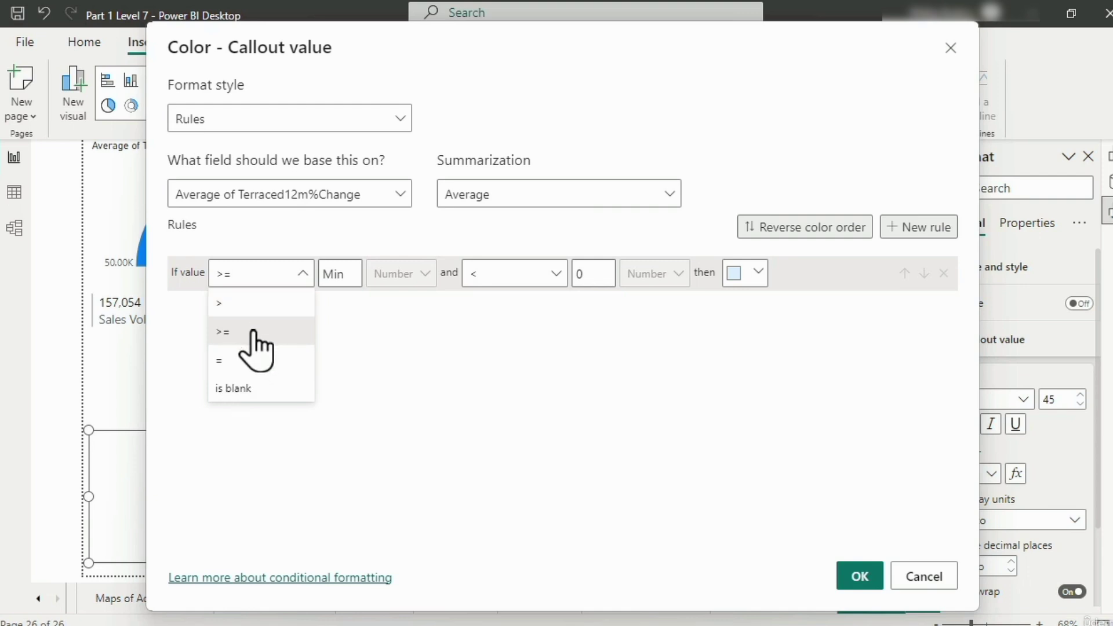
{"action": "left_click", "coordinate": [253, 331]}
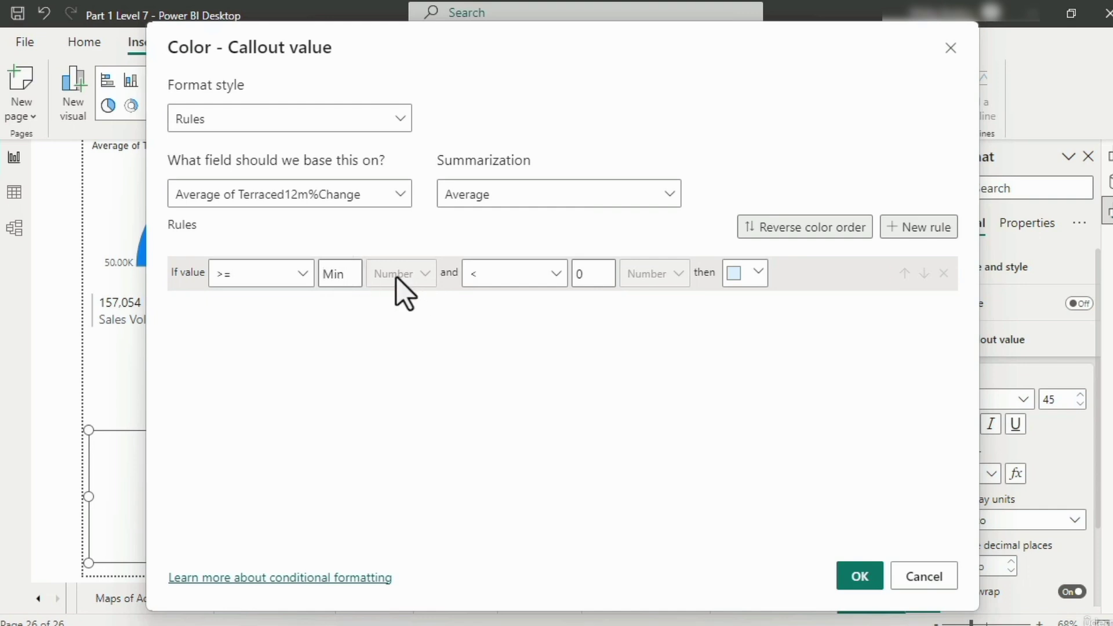
{"action": "type", "text": "5"}
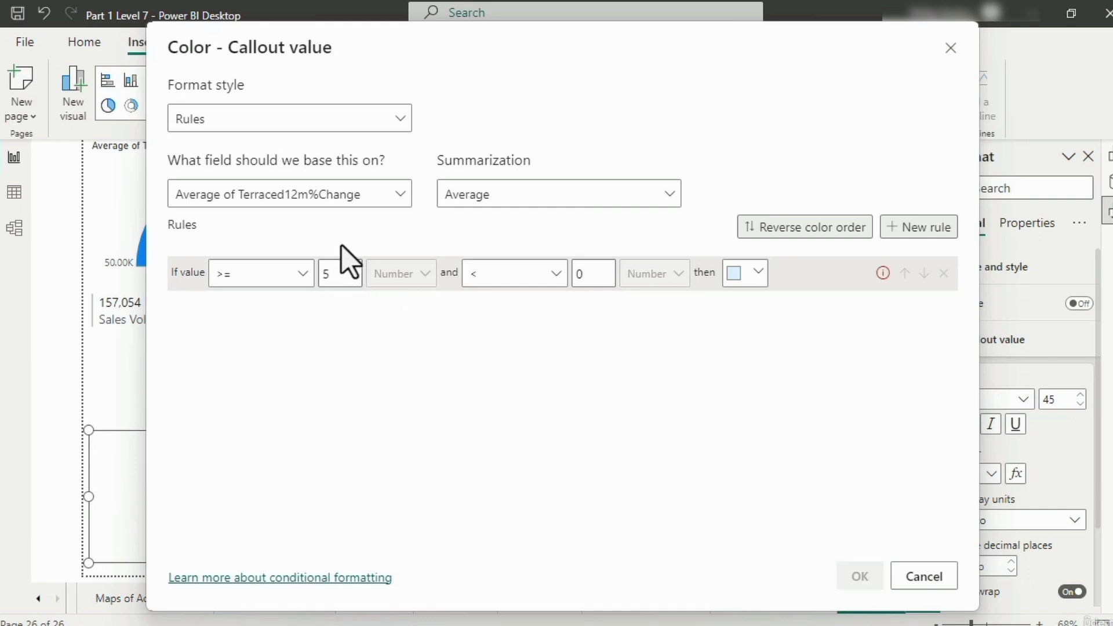
{"action": "key", "text": "BackSpace"}
{"action": "type", "text": "10"}
{"action": "mouse_move", "coordinate": [882, 273]}
{"action": "double_click", "coordinate": [600, 273]}
{"action": "type", "text": "999"}
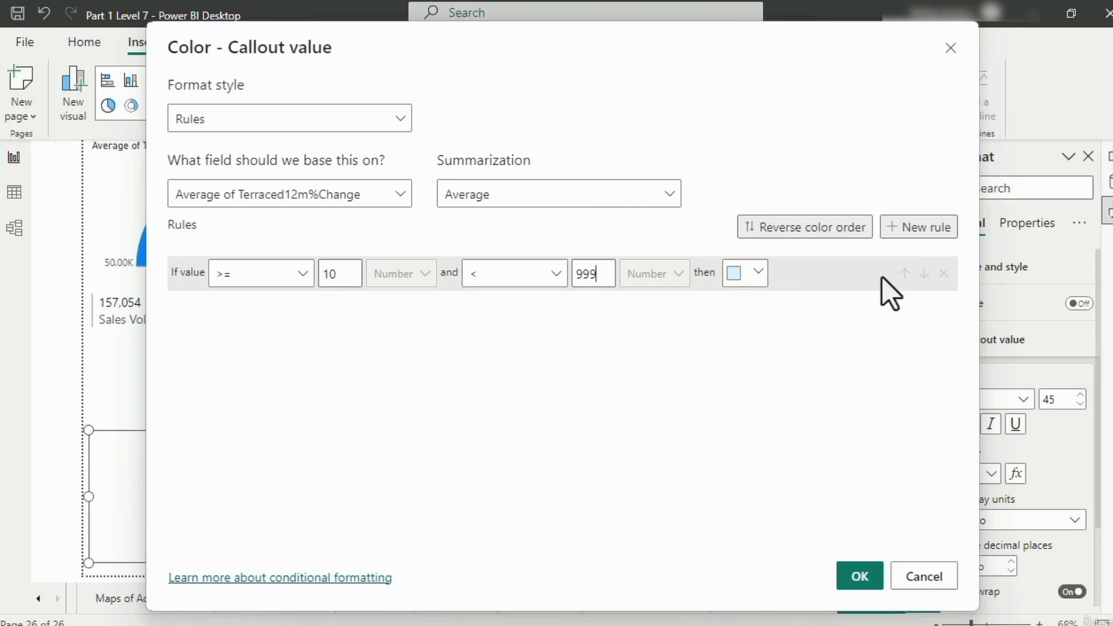
{"action": "left_click", "coordinate": [765, 276]}
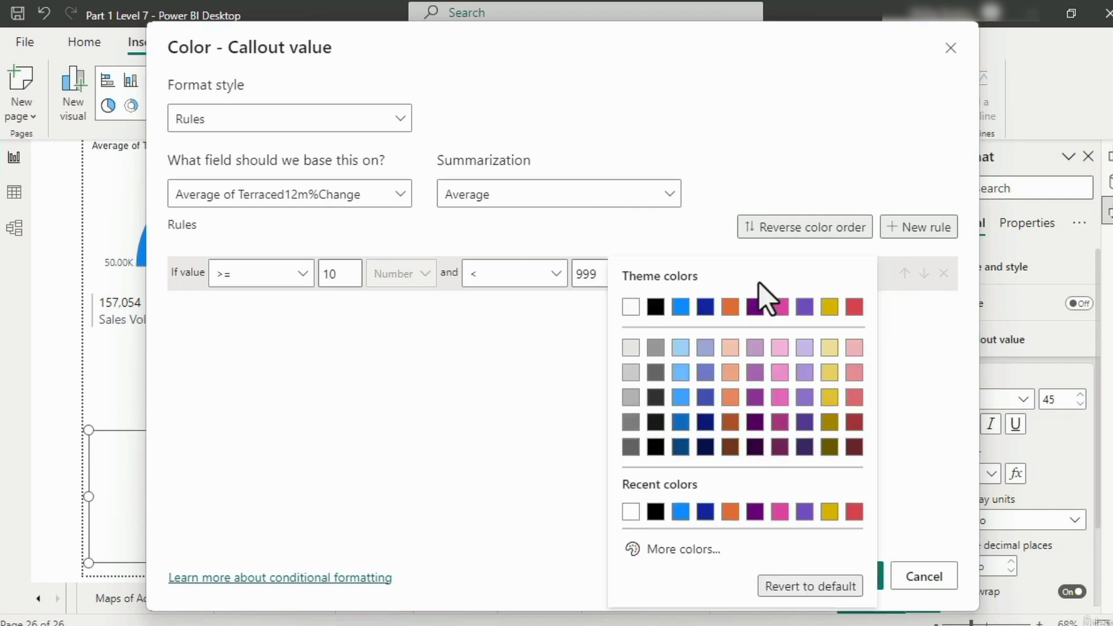
{"action": "left_click", "coordinate": [856, 307]}
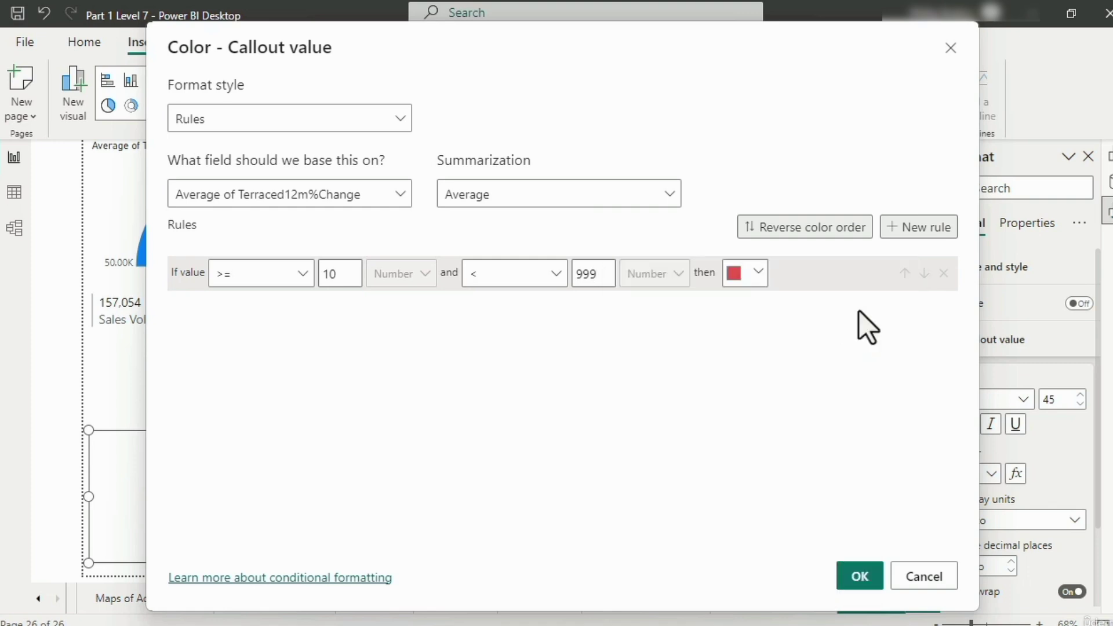
Add a second rule covering values >= 2 and < 10
{"action": "left_click", "coordinate": [905, 228]}
{"action": "left_click", "coordinate": [348, 310]}
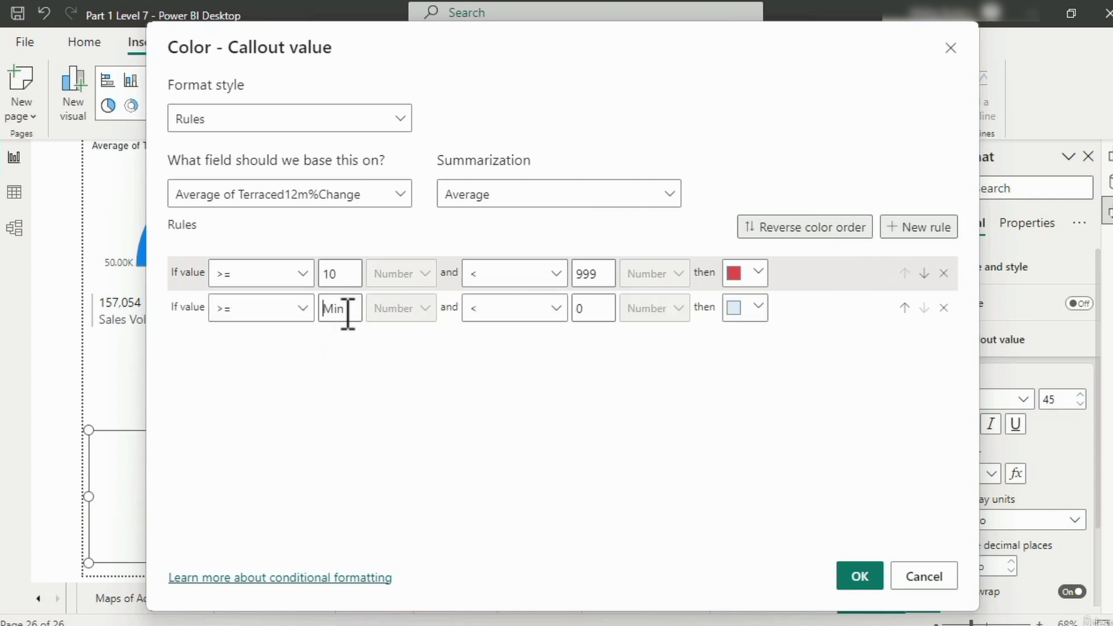
{"action": "type", "text": "2"}
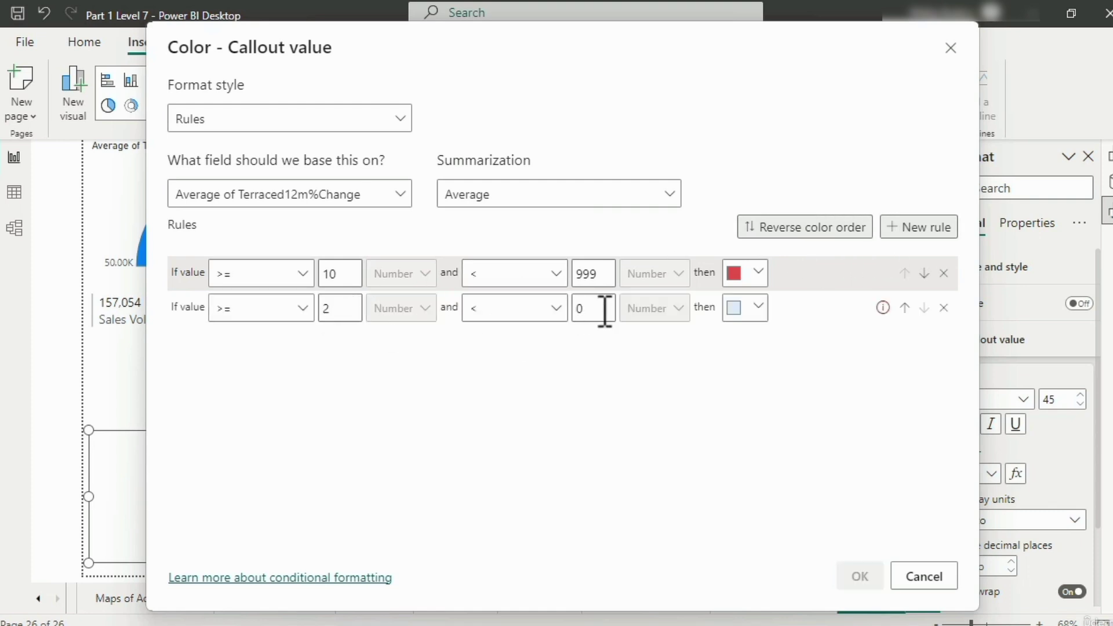
{"action": "double_click", "coordinate": [579, 310]}
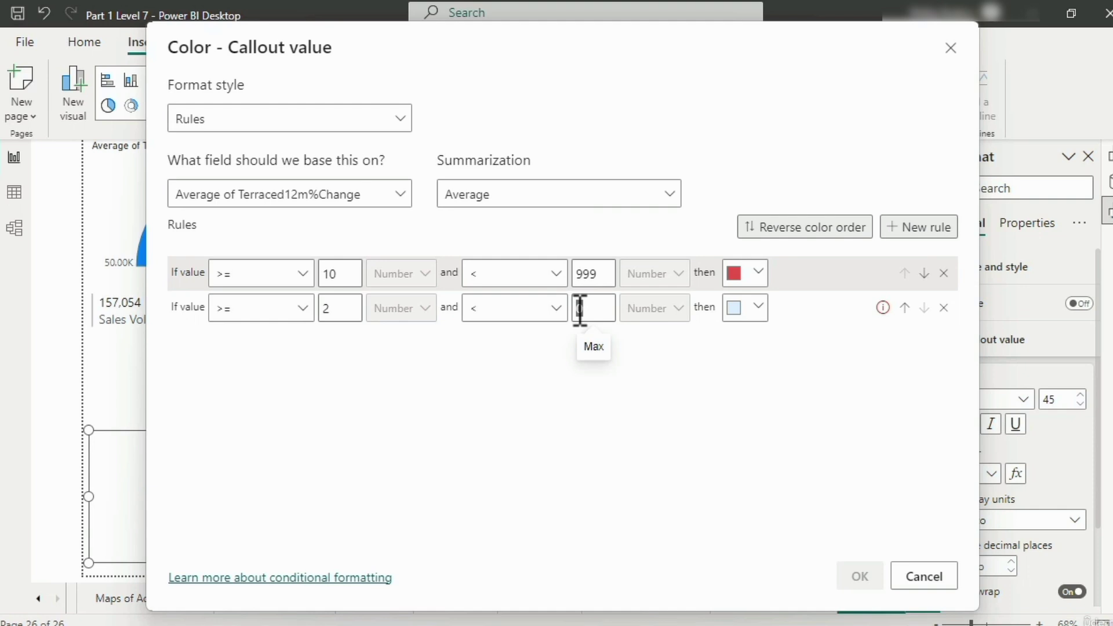
{"action": "type", "text": "10"}
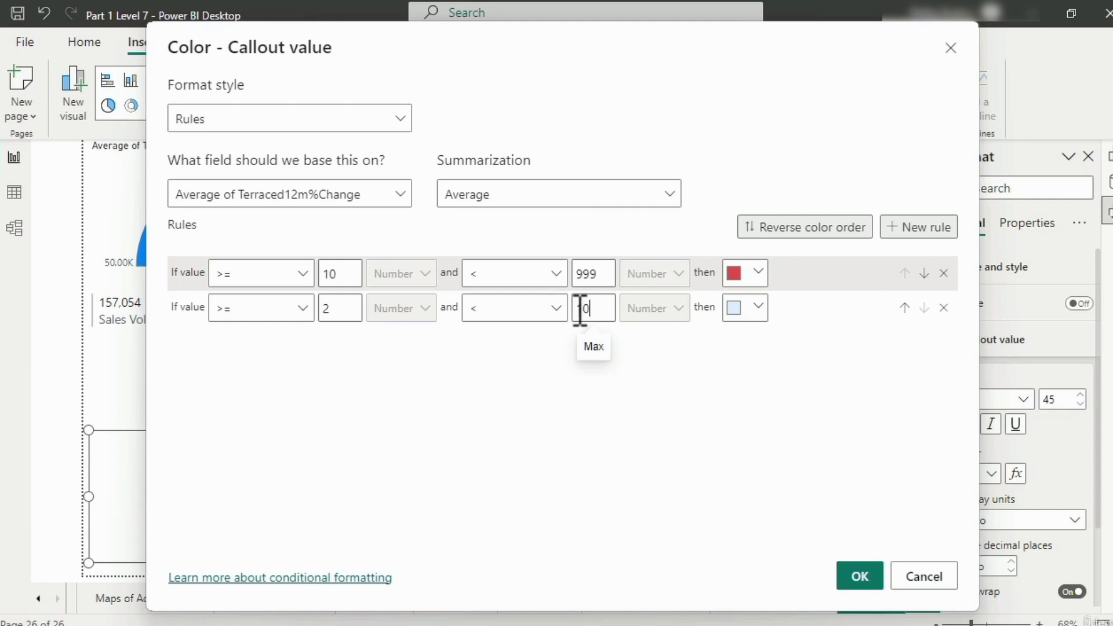
Give the second rule a custom bright green color with red 0, green 255 and blue 0
{"action": "left_click", "coordinate": [745, 315]}
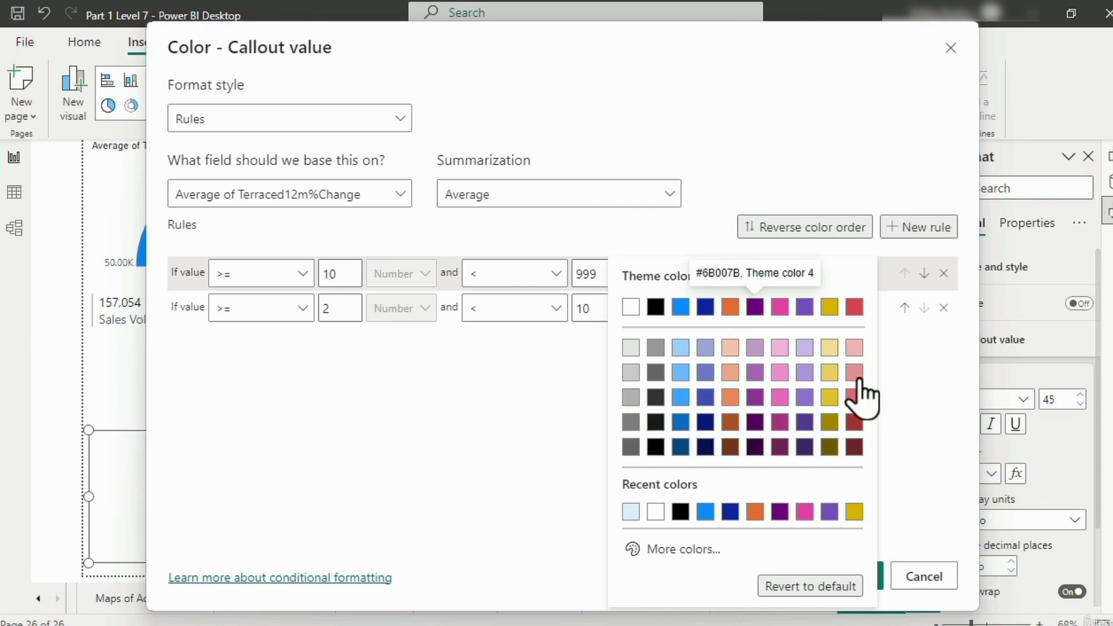
{"action": "left_click", "coordinate": [691, 550]}
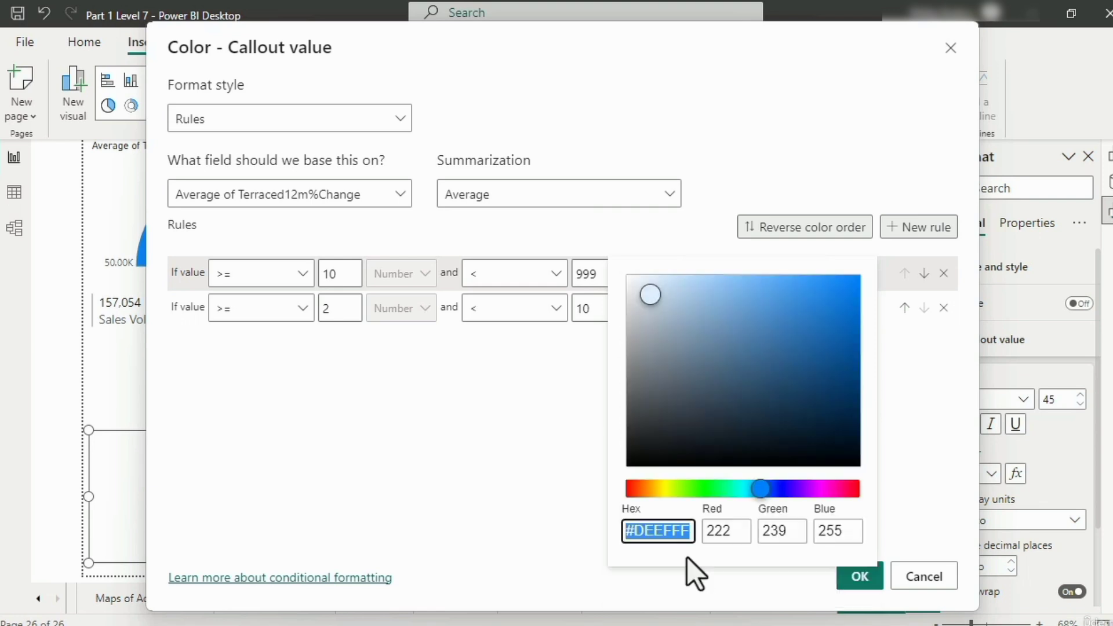
{"action": "left_click", "coordinate": [713, 490]}
{"action": "left_click_drag", "start_coordinate": [847, 297], "coordinate": [867, 272]}
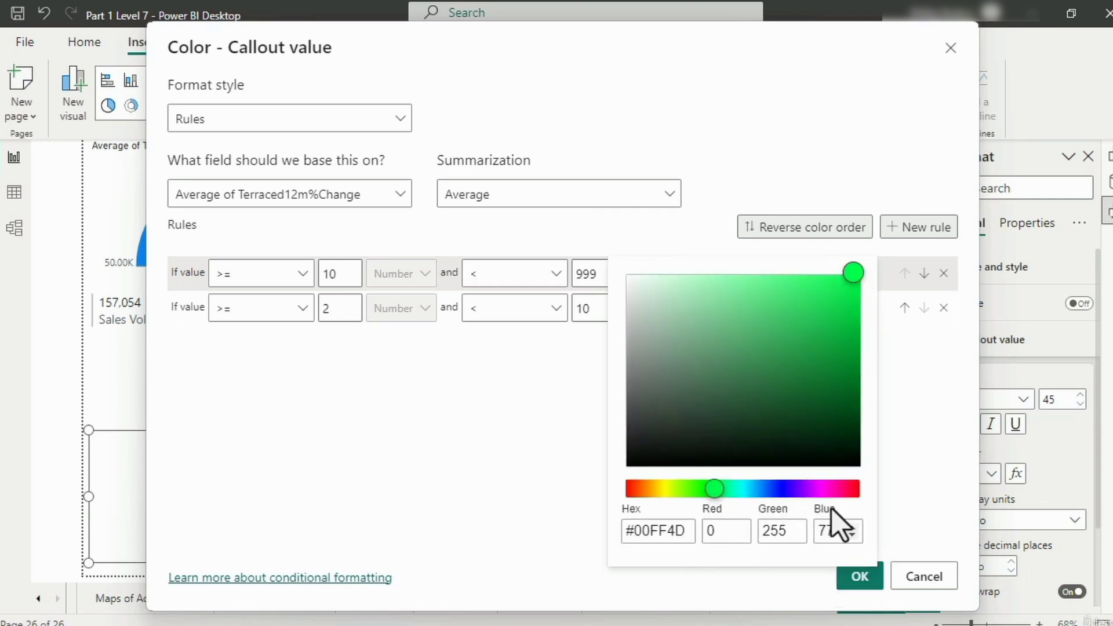
{"action": "left_click_drag", "start_coordinate": [840, 527], "coordinate": [811, 529]}
{"action": "type", "text": "0"}
{"action": "left_click", "coordinate": [908, 480]}
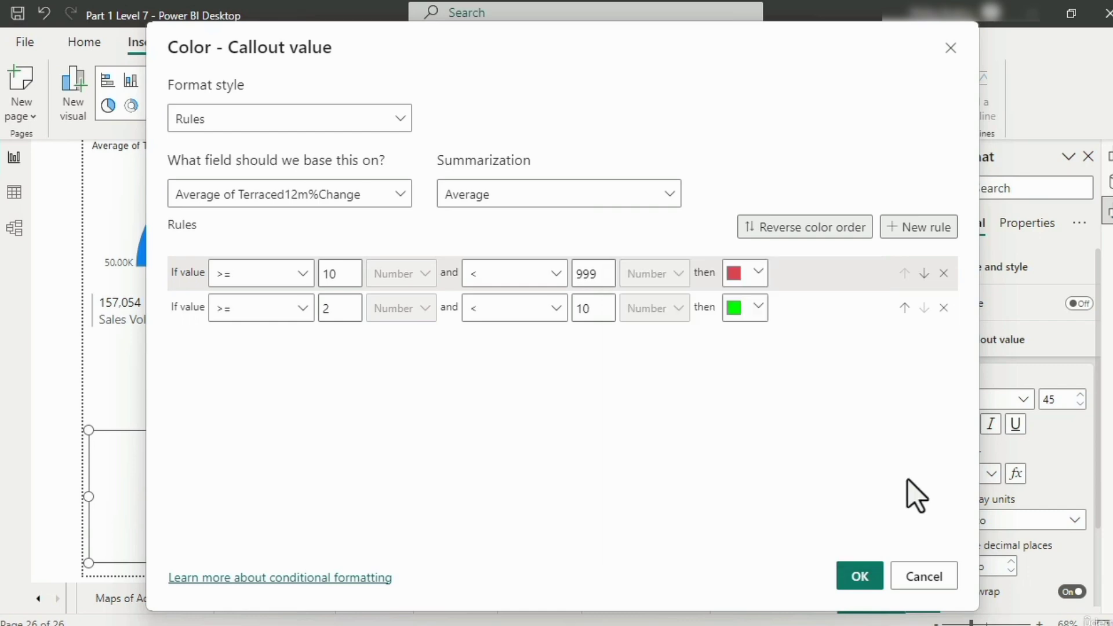
Add a third rule coloring values >= -999 and < 2 with the blue theme color, and apply the rules
{"action": "left_click", "coordinate": [918, 230]}
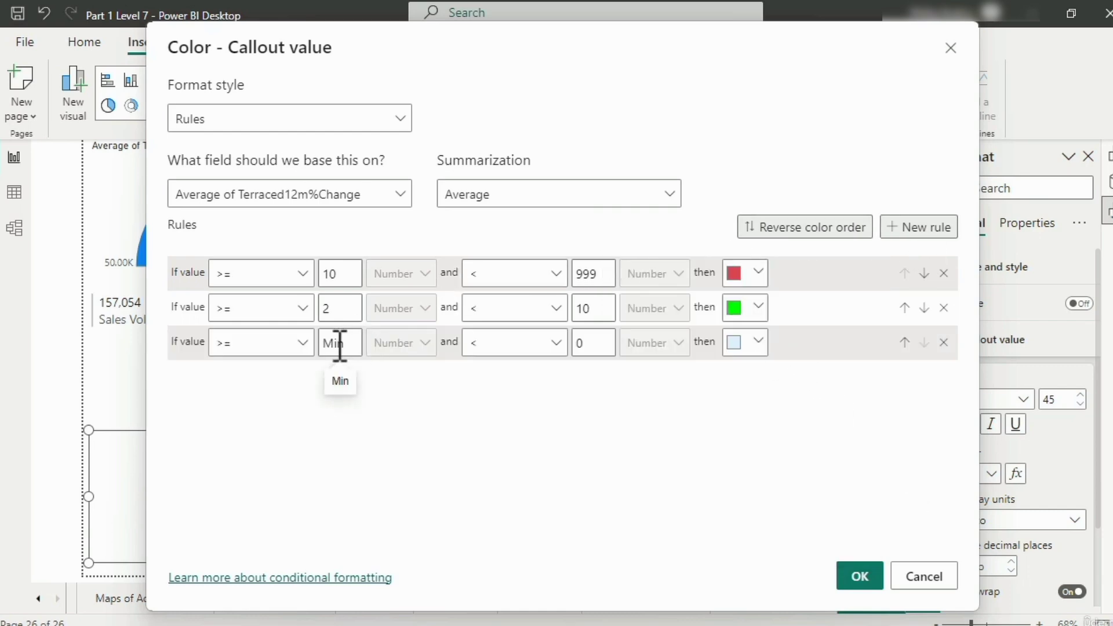
{"action": "left_click", "coordinate": [302, 343]}
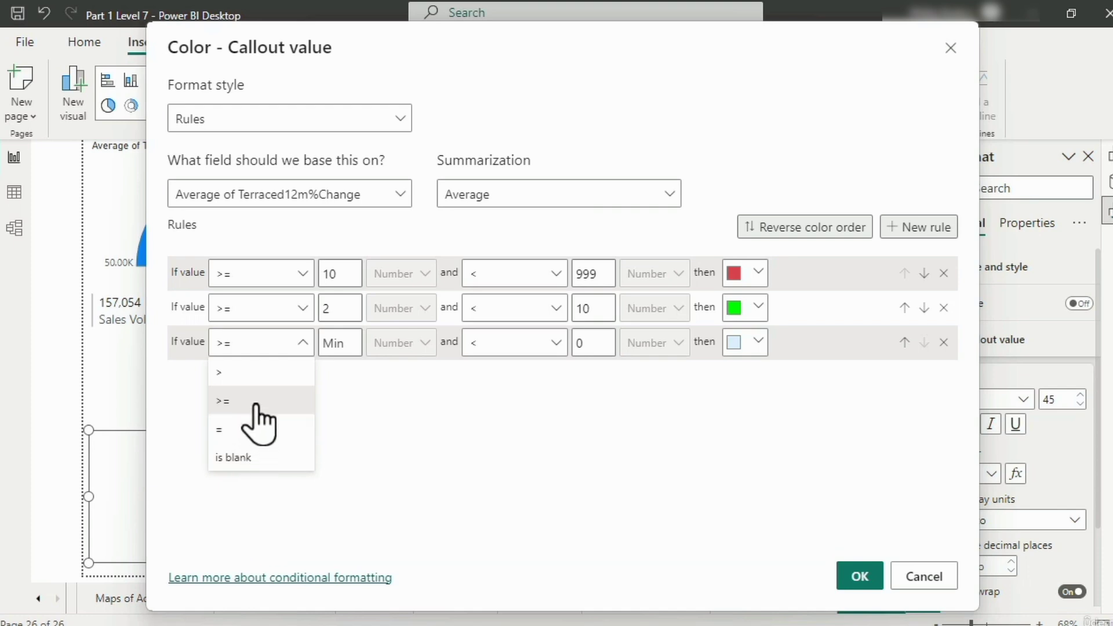
{"action": "left_click", "coordinate": [350, 345]}
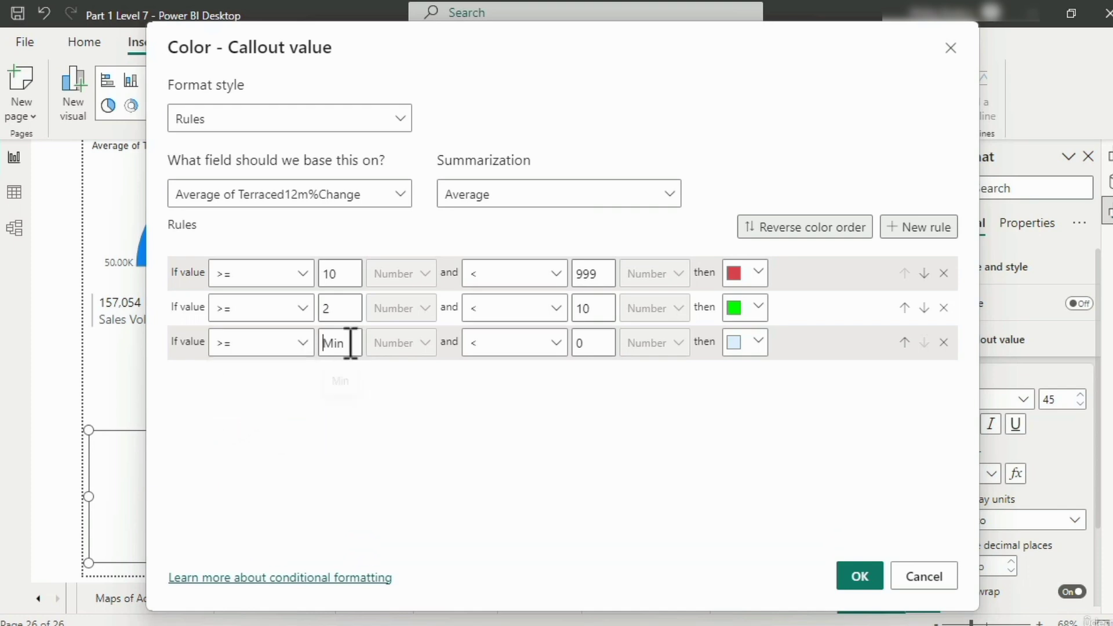
{"action": "type", "text": "-999"}
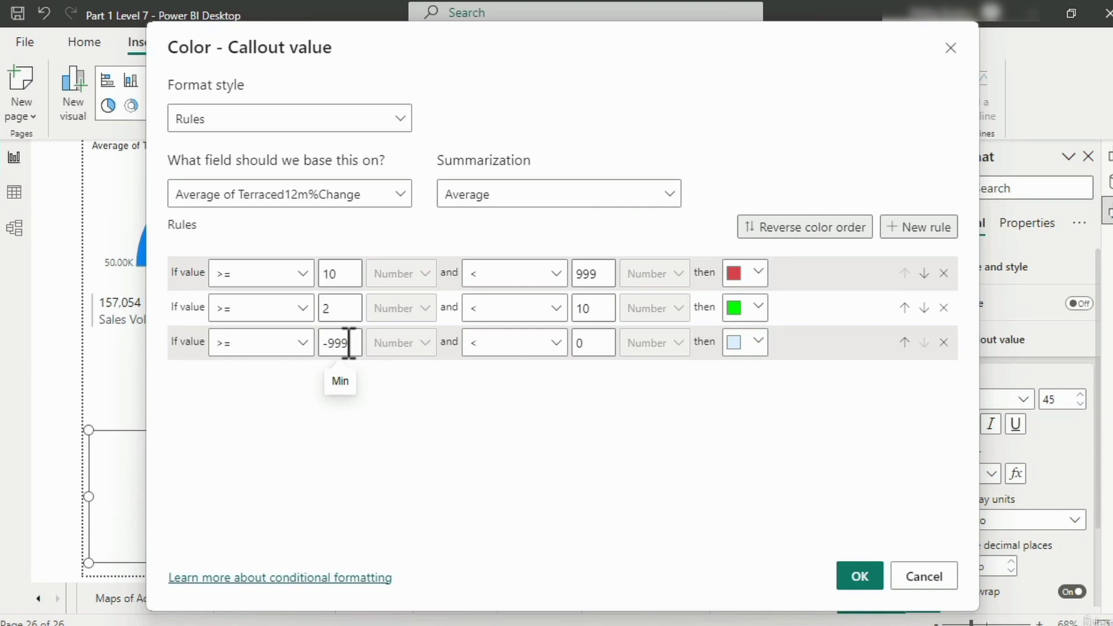
{"action": "double_click", "coordinate": [589, 342]}
{"action": "type", "text": "2"}
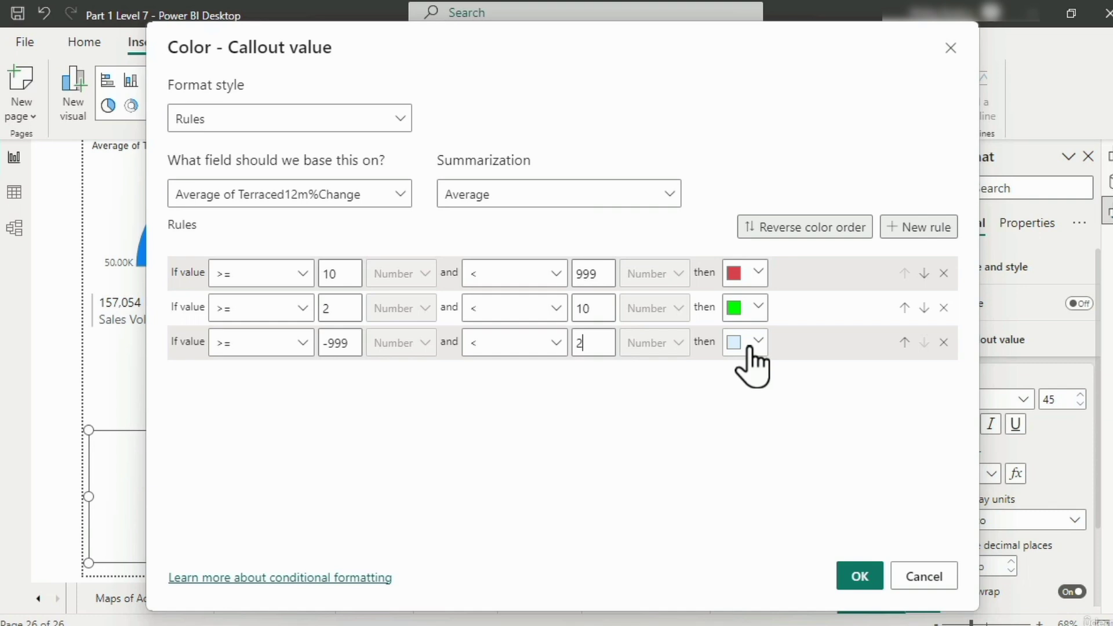
{"action": "left_click", "coordinate": [750, 345]}
{"action": "left_click", "coordinate": [687, 74]}
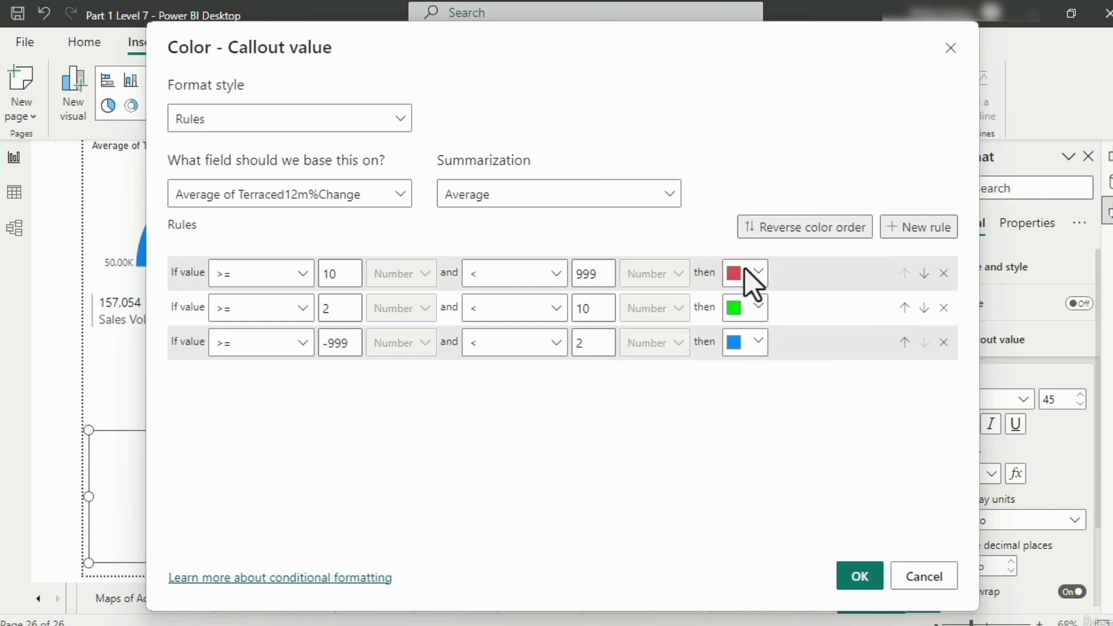
{"action": "left_click", "coordinate": [851, 574]}
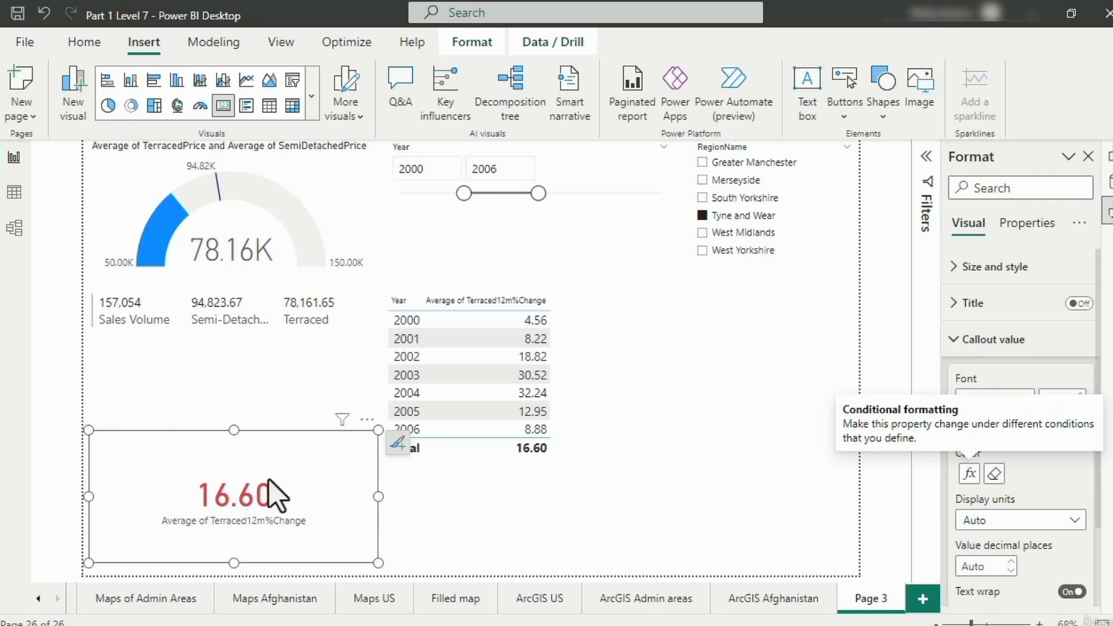
Test the card's color rules by moving the Year slicer through several ranges, ending at 2013 to 2016
{"action": "left_click_drag", "start_coordinate": [538, 194], "coordinate": [587, 194]}
{"action": "left_click_drag", "start_coordinate": [464, 195], "coordinate": [625, 193]}
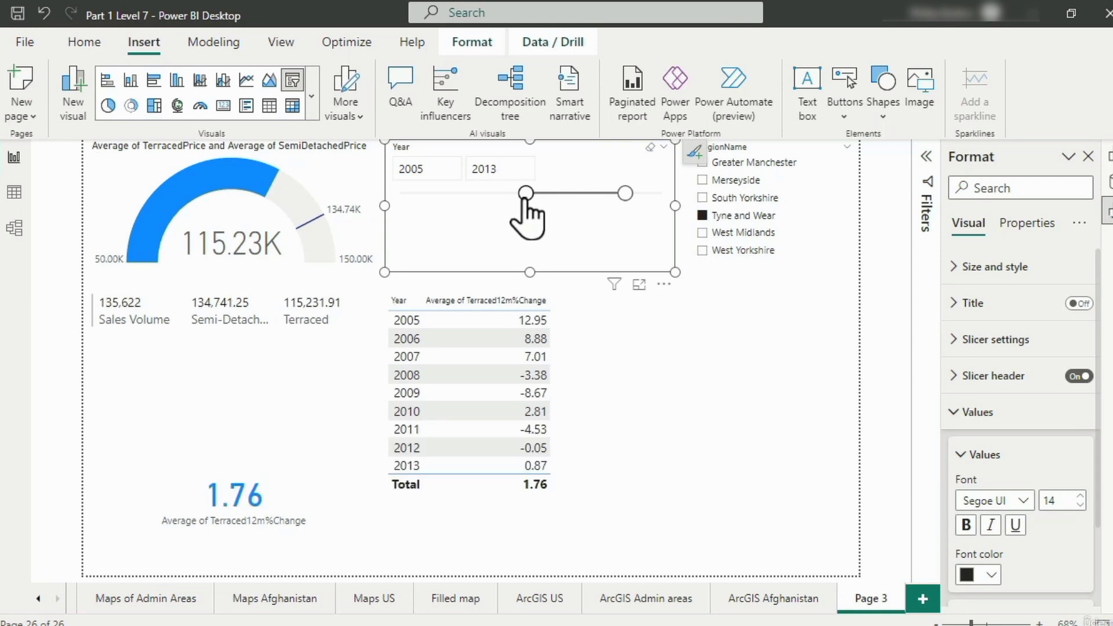
{"action": "left_click_drag", "start_coordinate": [526, 193], "coordinate": [587, 194]}
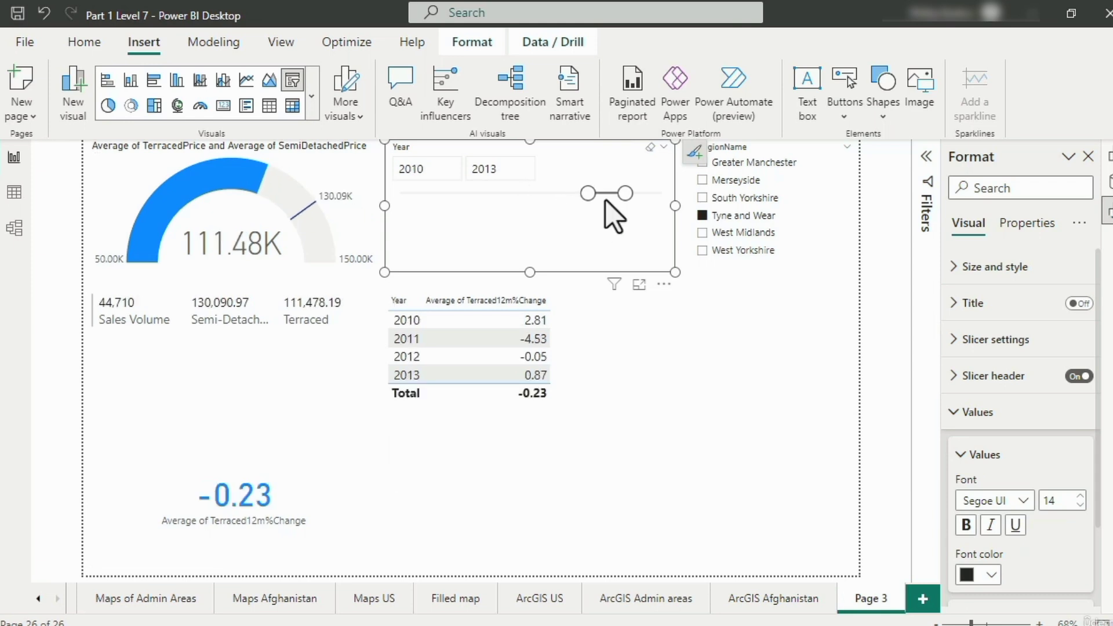
{"action": "left_click_drag", "start_coordinate": [626, 193], "coordinate": [662, 193]}
{"action": "left_click_drag", "start_coordinate": [587, 194], "coordinate": [626, 194]}
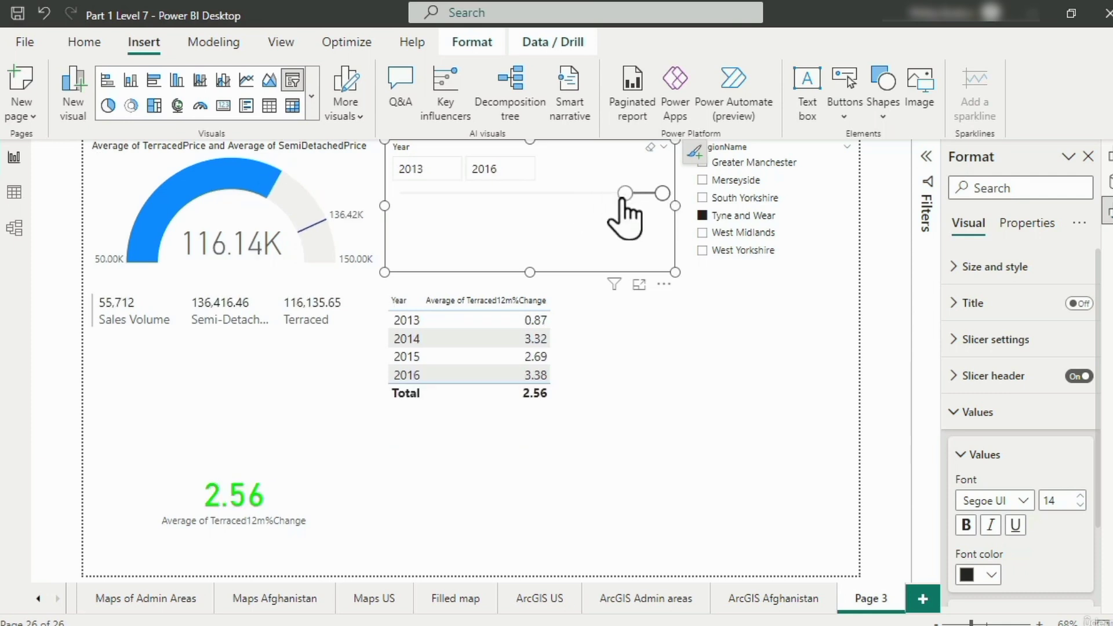
Select the Average of Terraced12m%Change card and show its formatting options
{"action": "left_click", "coordinate": [367, 467]}
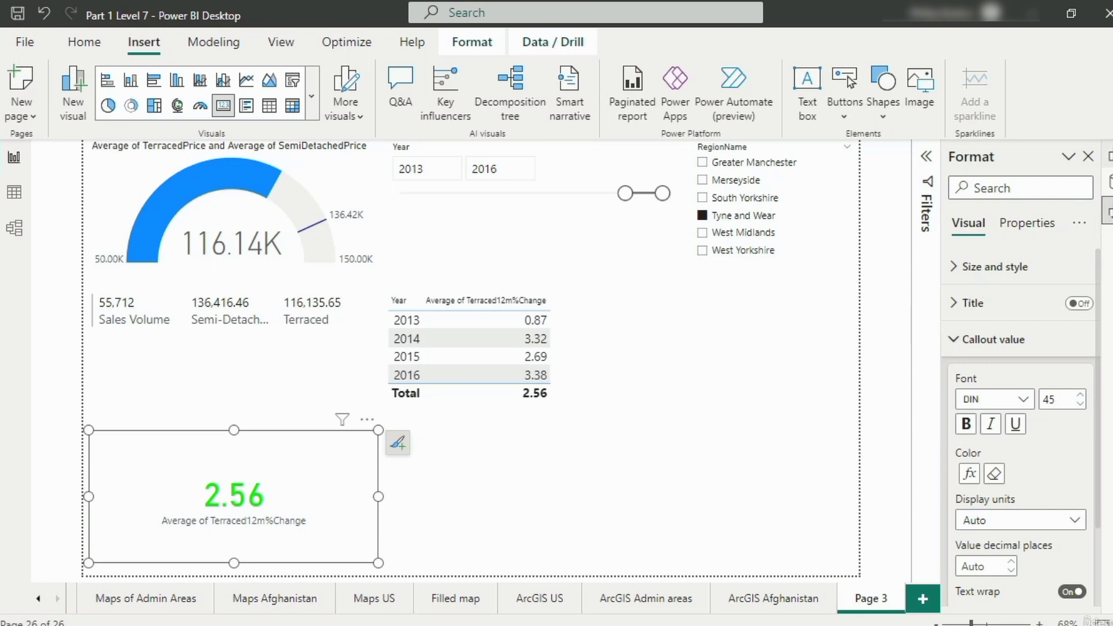
{"action": "left_click", "coordinate": [1107, 209]}
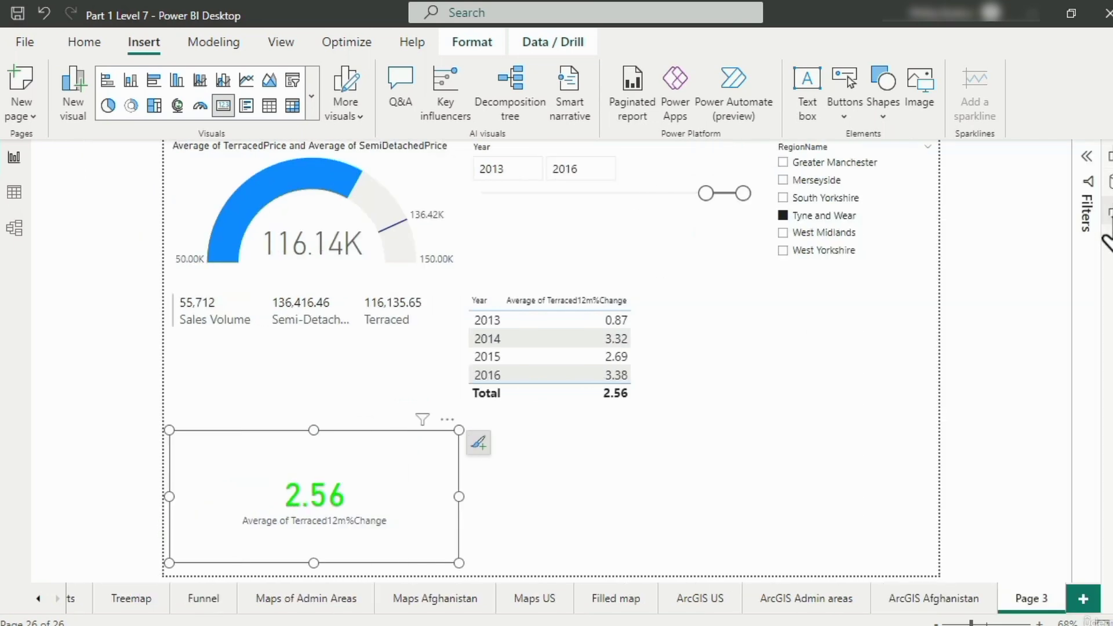
{"action": "left_click", "coordinate": [1107, 209]}
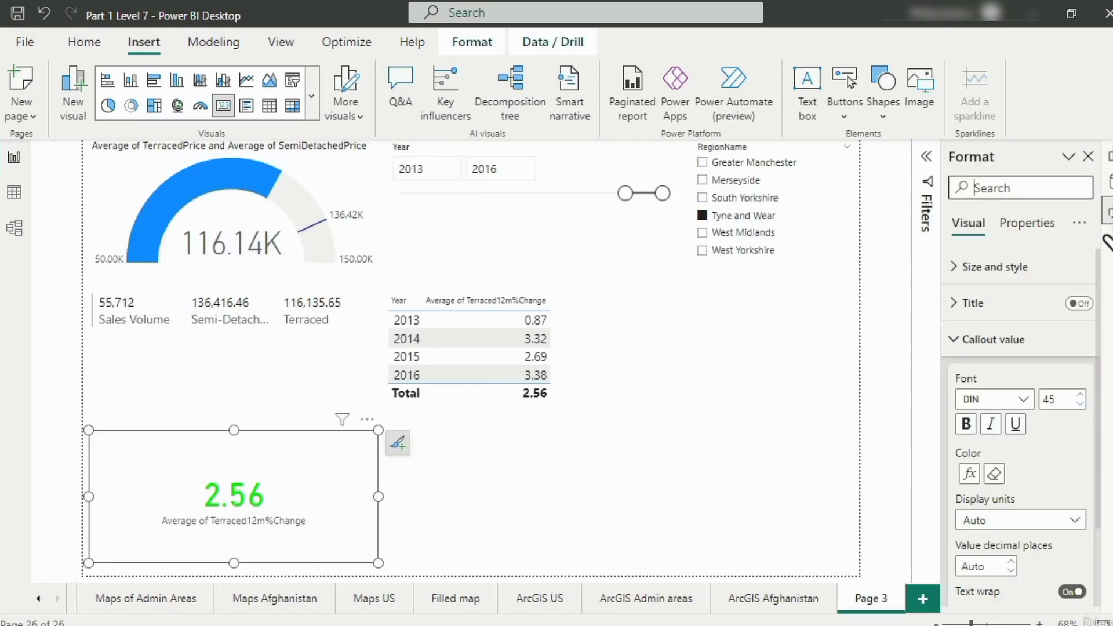
Remove the conditional color from the card's callout value
{"action": "left_click", "coordinate": [993, 474]}
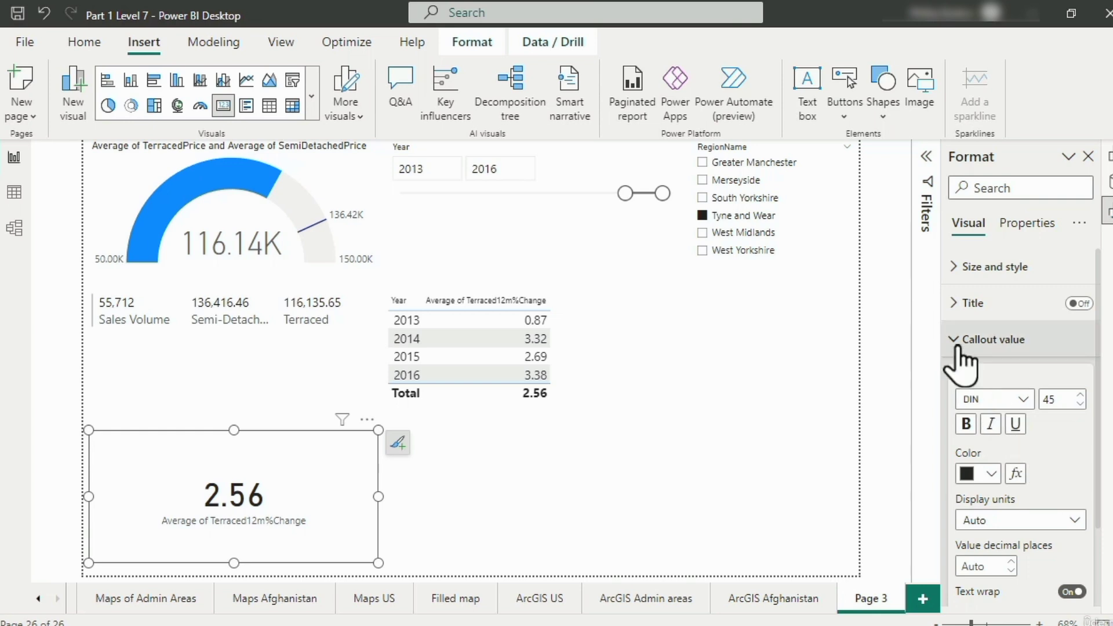
{"action": "scroll", "coordinate": [988, 452], "scroll_direction": "down", "scroll_amount": 2}
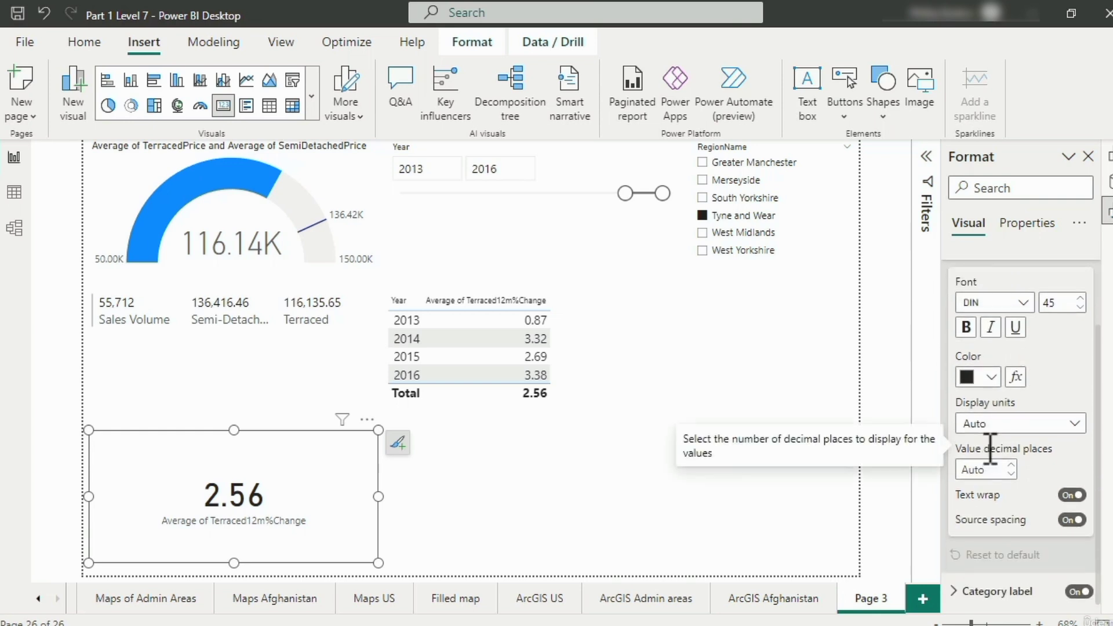
{"action": "scroll", "coordinate": [979, 395], "scroll_direction": "up", "scroll_amount": 2}
Set the card's background color to format by rules based on the average of Terraced12m%Change
{"action": "left_click", "coordinate": [955, 277]}
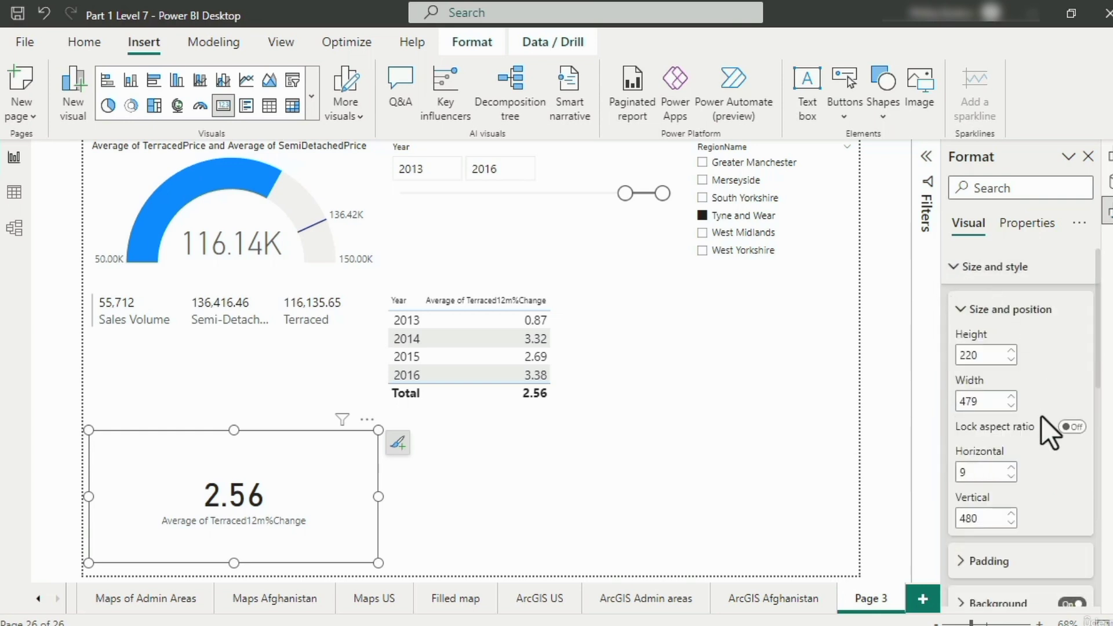
{"action": "scroll", "coordinate": [1041, 416], "scroll_direction": "down", "scroll_amount": 3}
{"action": "left_click", "coordinate": [955, 440]}
{"action": "scroll", "coordinate": [1020, 455], "scroll_direction": "down", "scroll_amount": 2}
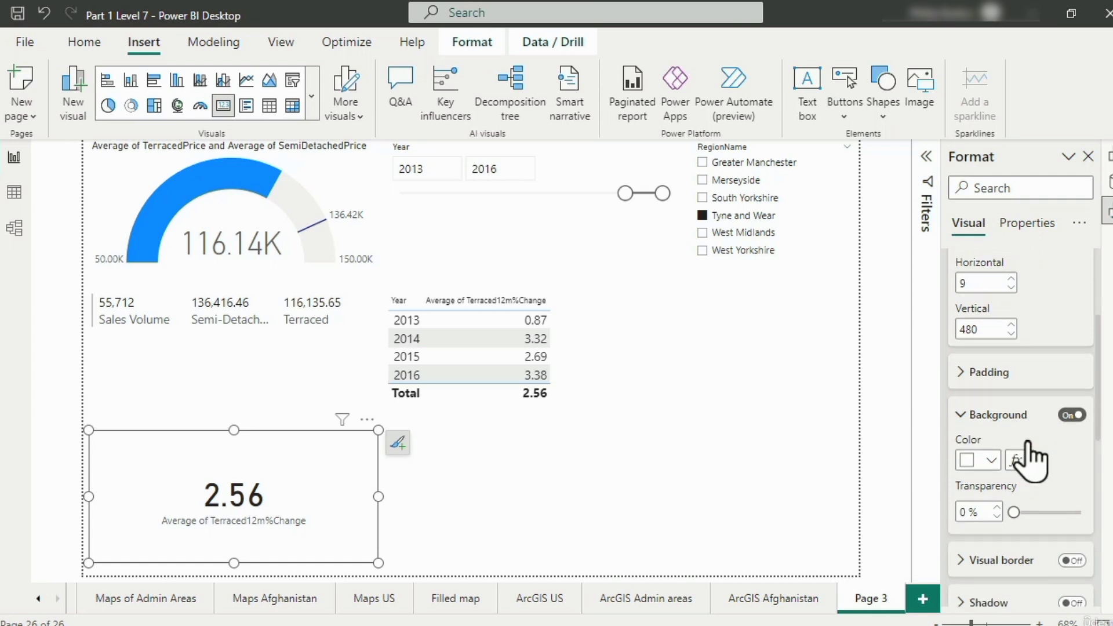
{"action": "left_click", "coordinate": [1015, 435]}
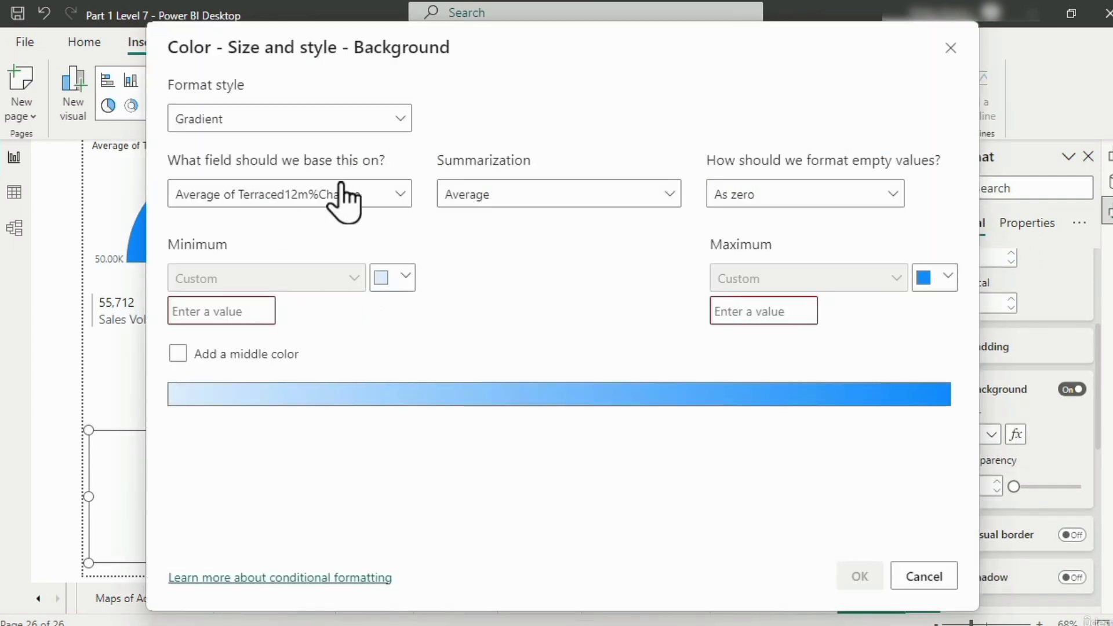
{"action": "left_click", "coordinate": [301, 119]}
{"action": "left_click", "coordinate": [298, 174]}
{"action": "left_click", "coordinate": [492, 204]}
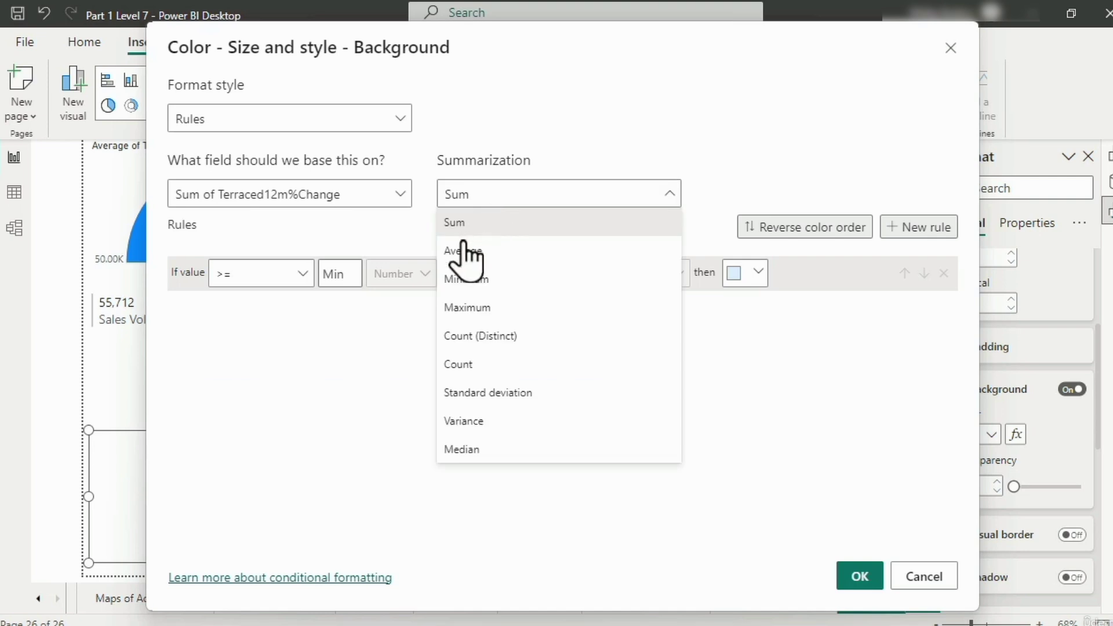
{"action": "left_click", "coordinate": [461, 251]}
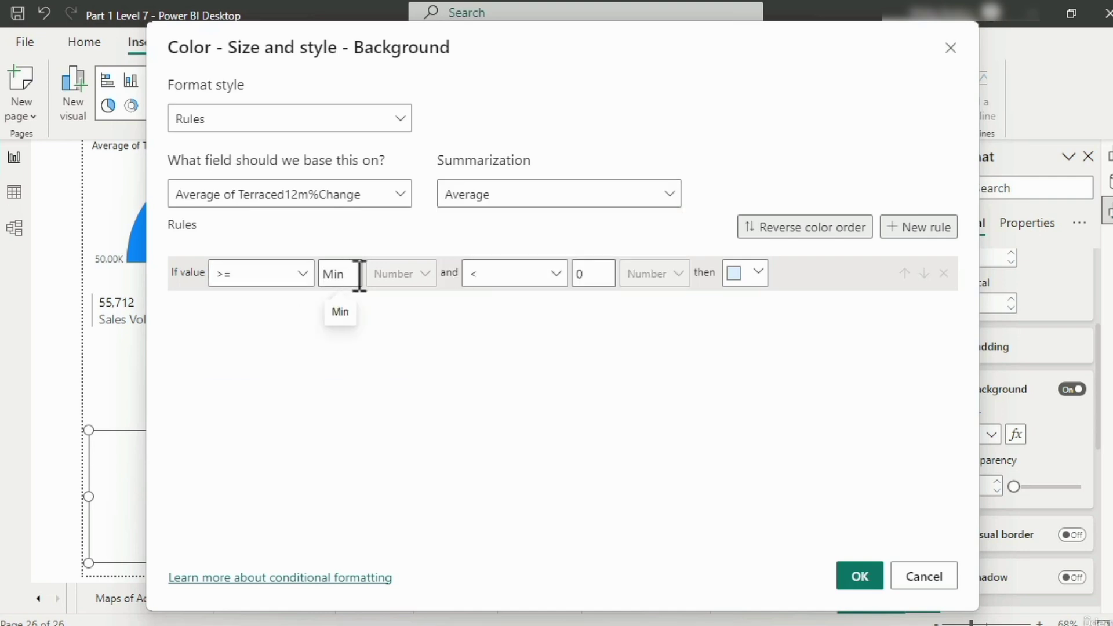
Define the first background rule so that values >= 10 and < 999 use the red theme color
{"action": "type", "text": "10"}
{"action": "left_click", "coordinate": [598, 273]}
{"action": "type", "text": "999"}
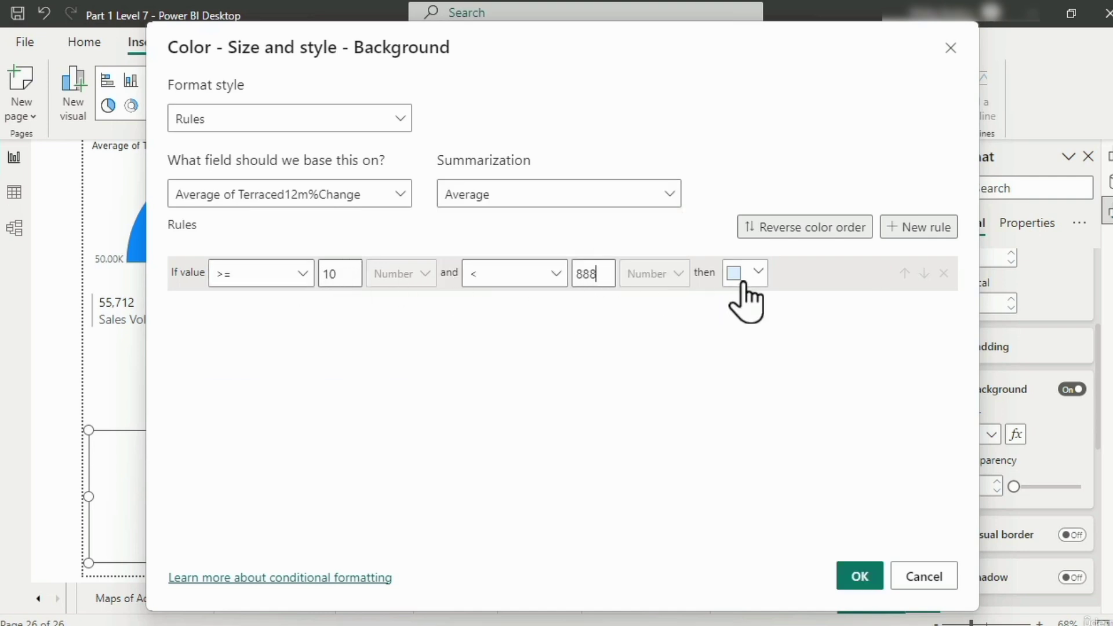
{"action": "key", "text": "BackSpace"}
{"action": "key", "text": "BackSpace"}
{"action": "key", "text": "BackSpace"}
{"action": "type", "text": "999"}
{"action": "left_click", "coordinate": [747, 272]}
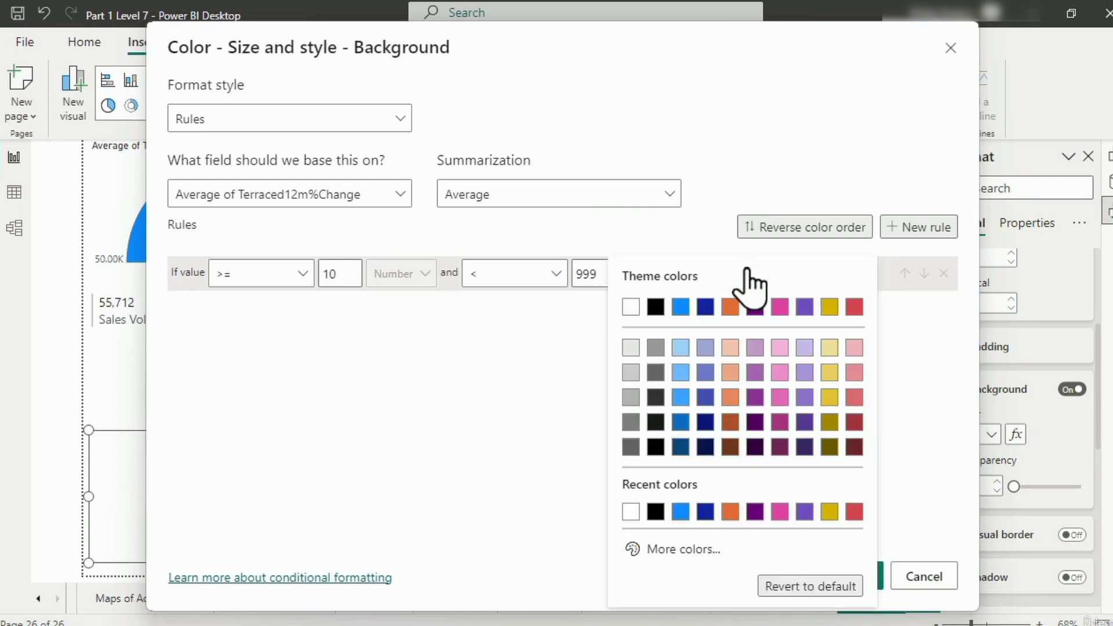
{"action": "left_click", "coordinate": [854, 307]}
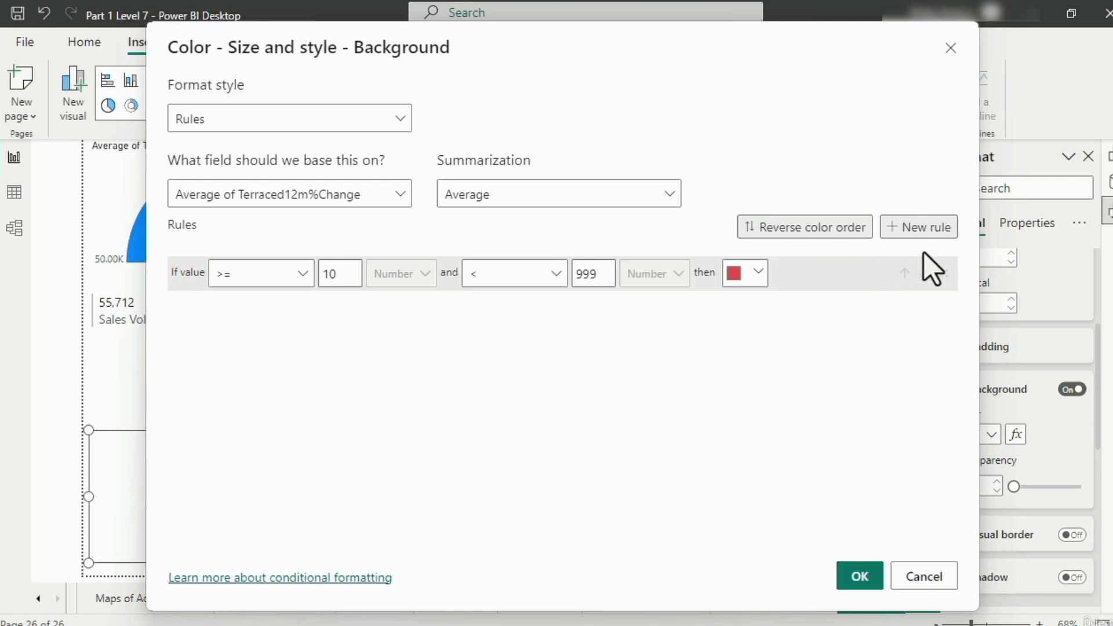
Add a second background rule coloring values >= 2 and < 10 custom green with red 0, green 255 and blue 0
{"action": "left_click", "coordinate": [923, 227]}
{"action": "left_click", "coordinate": [358, 313]}
{"action": "type", "text": "2"}
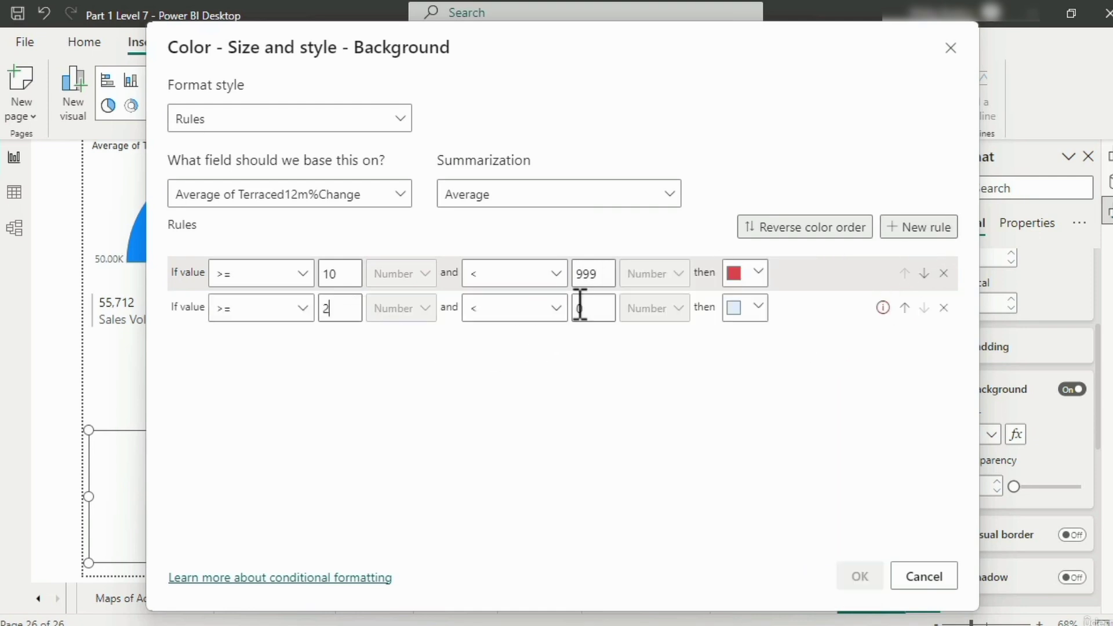
{"action": "left_click", "coordinate": [580, 307]}
{"action": "type", "text": "10"}
{"action": "left_click", "coordinate": [758, 307]}
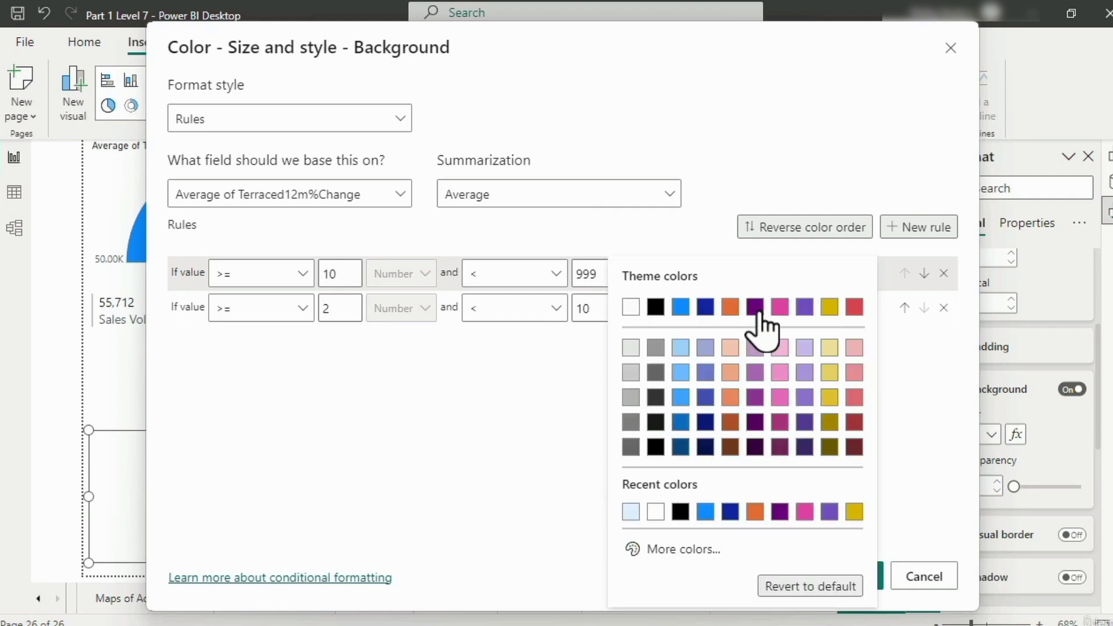
{"action": "left_click", "coordinate": [678, 550]}
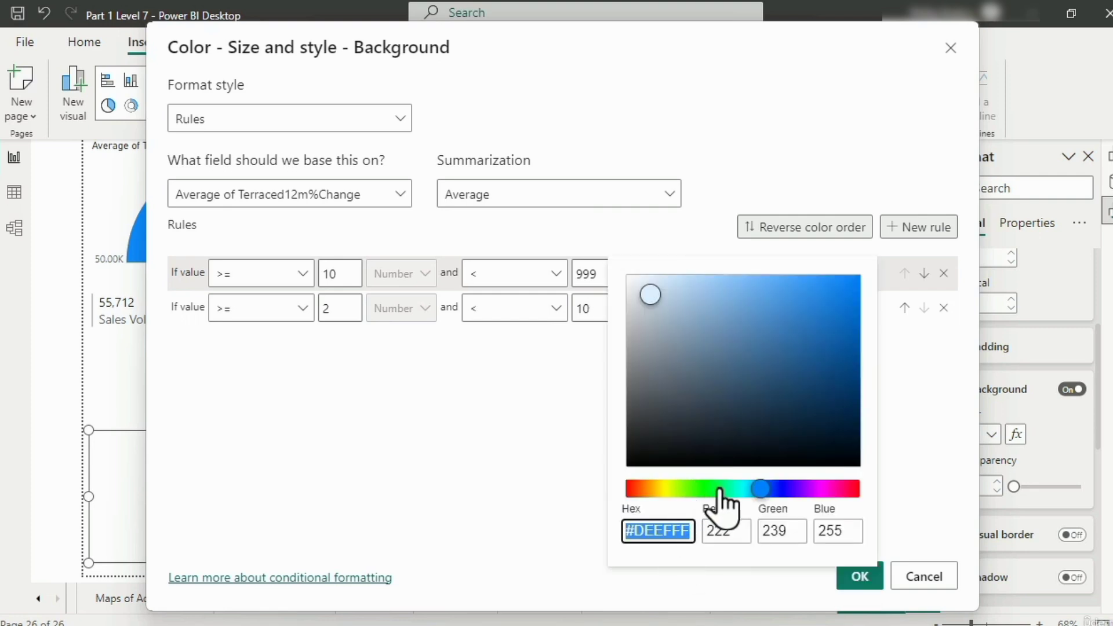
{"action": "left_click", "coordinate": [716, 488]}
{"action": "left_click_drag", "start_coordinate": [845, 323], "coordinate": [901, 256]}
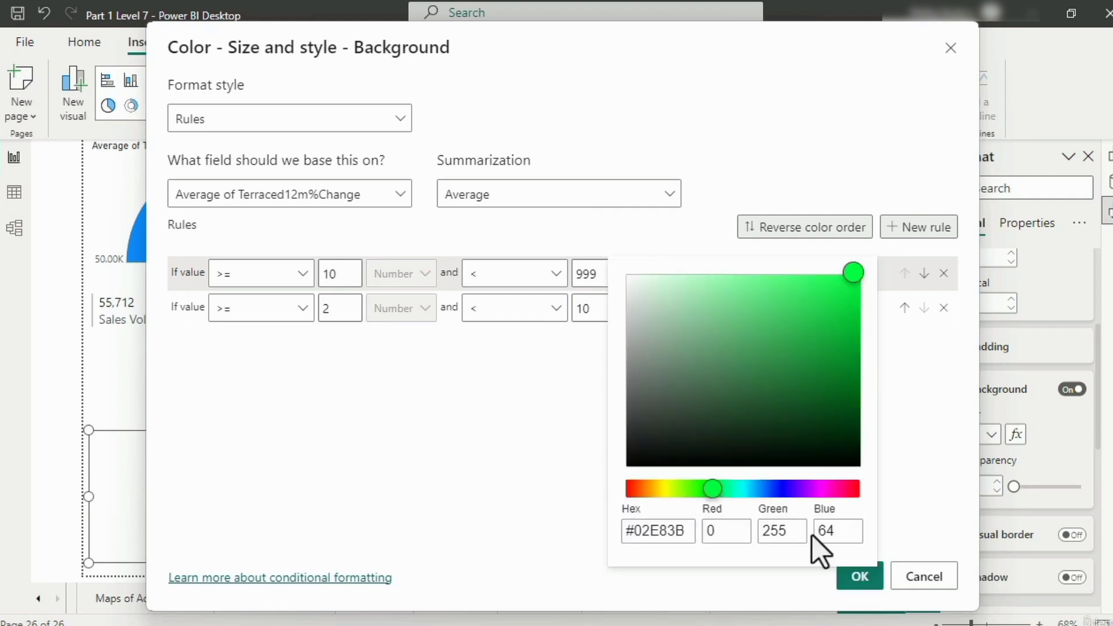
{"action": "left_click_drag", "start_coordinate": [842, 536], "coordinate": [823, 532]}
{"action": "type", "text": "0"}
{"action": "left_click", "coordinate": [905, 493]}
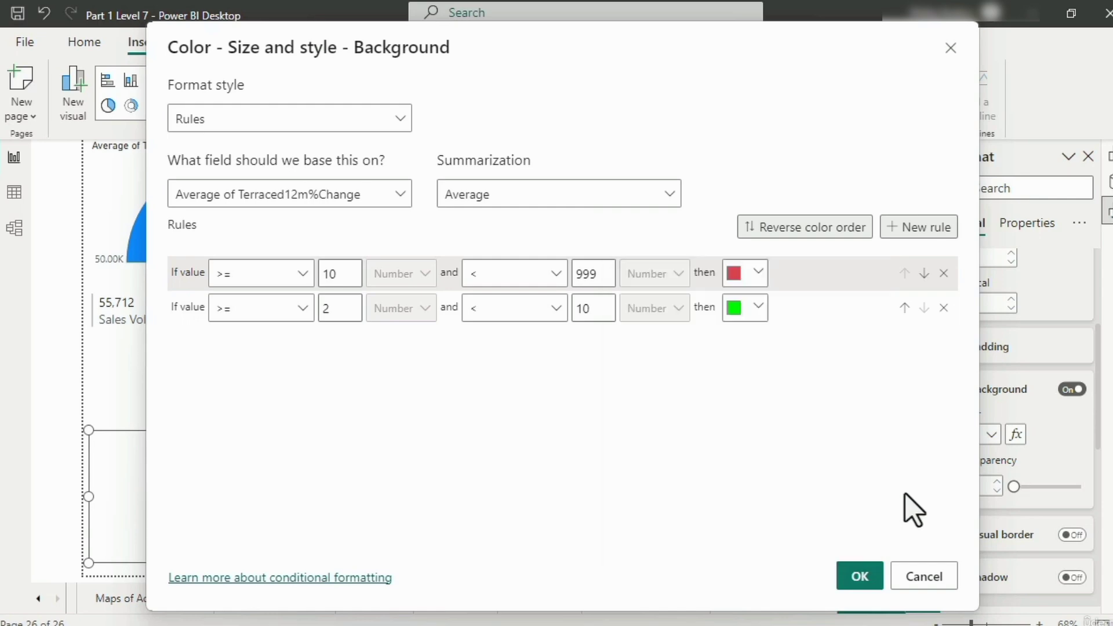
Add a third background rule coloring values >= -999 and < 2 with the blue theme color, and apply the rules
{"action": "left_click", "coordinate": [919, 227]}
{"action": "left_click", "coordinate": [351, 345]}
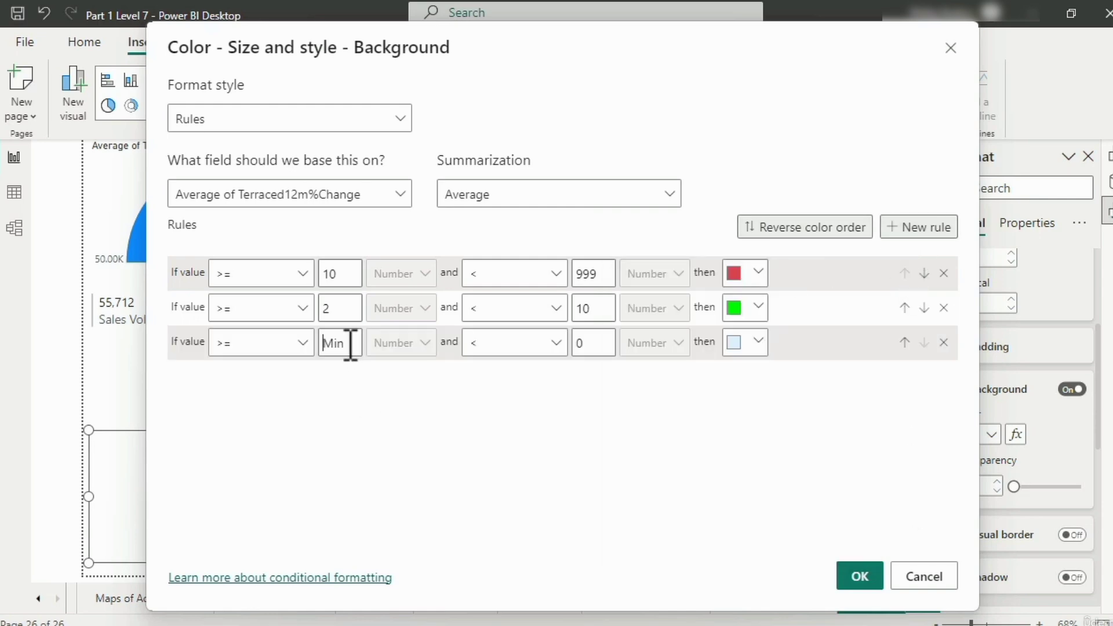
{"action": "type", "text": "-999"}
{"action": "double_click", "coordinate": [595, 342]}
{"action": "type", "text": "2"}
{"action": "left_click", "coordinate": [744, 342]}
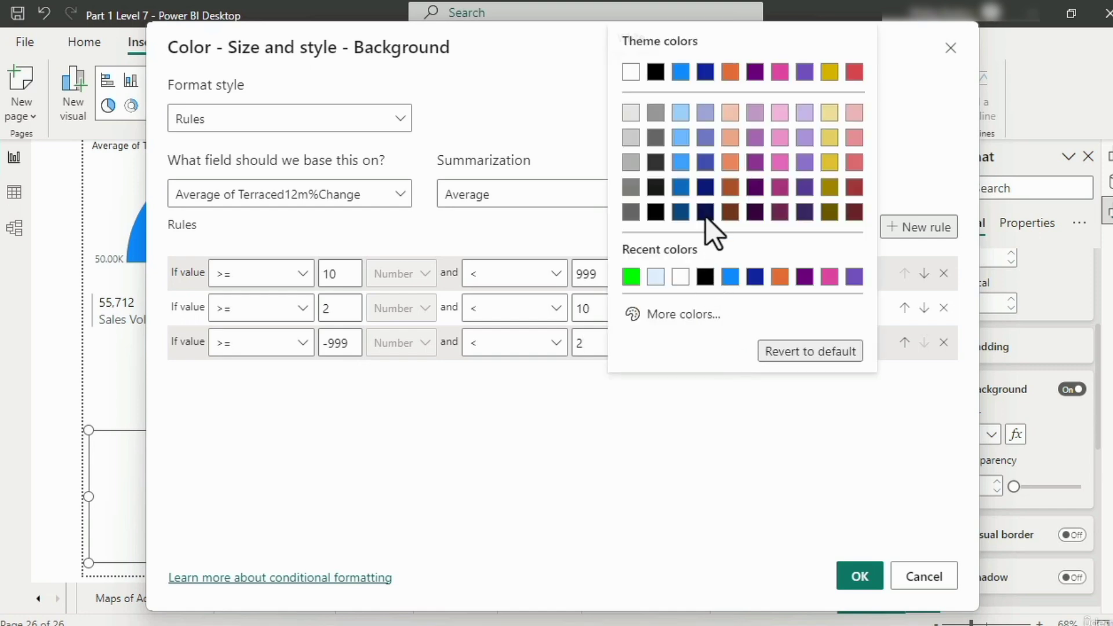
{"action": "left_click", "coordinate": [677, 73]}
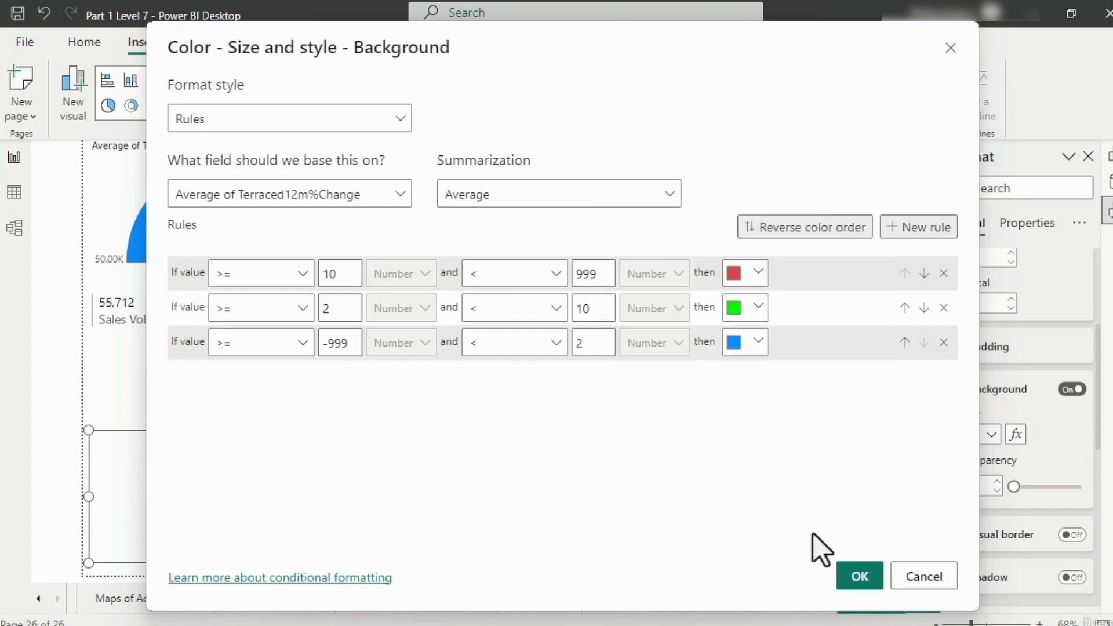
{"action": "left_click", "coordinate": [849, 579]}
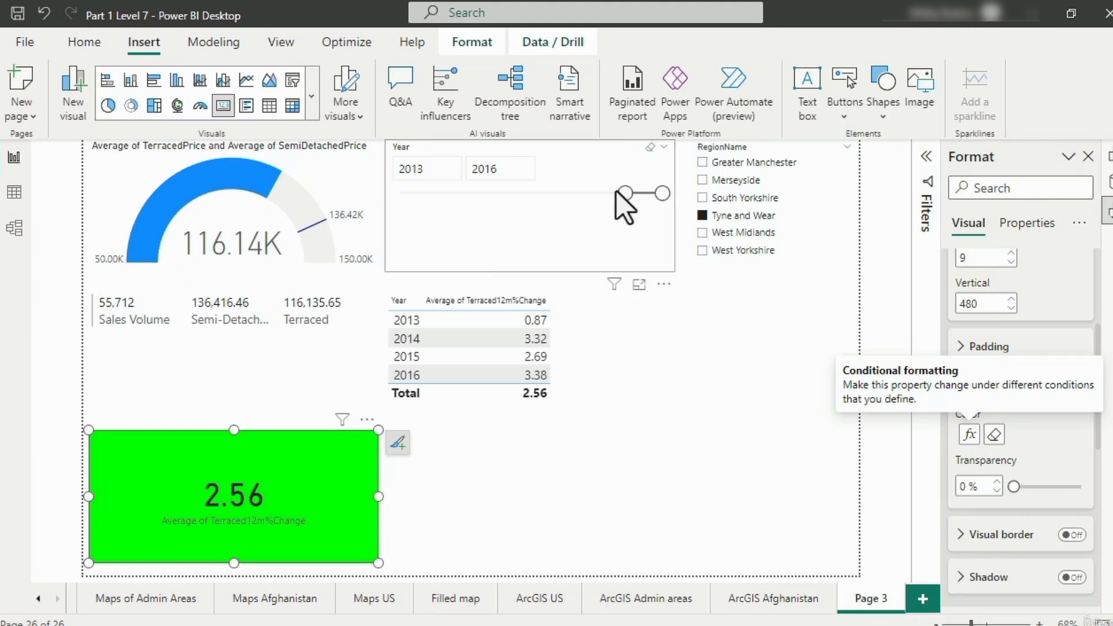
Test the card's background rules by moving the Year slicer through several ranges, ending at 2002 to 2006
{"action": "left_click_drag", "start_coordinate": [625, 193], "coordinate": [563, 193]}
{"action": "left_click_drag", "start_coordinate": [663, 193], "coordinate": [488, 193]}
{"action": "left_click_drag", "start_coordinate": [624, 193], "coordinate": [534, 197]}
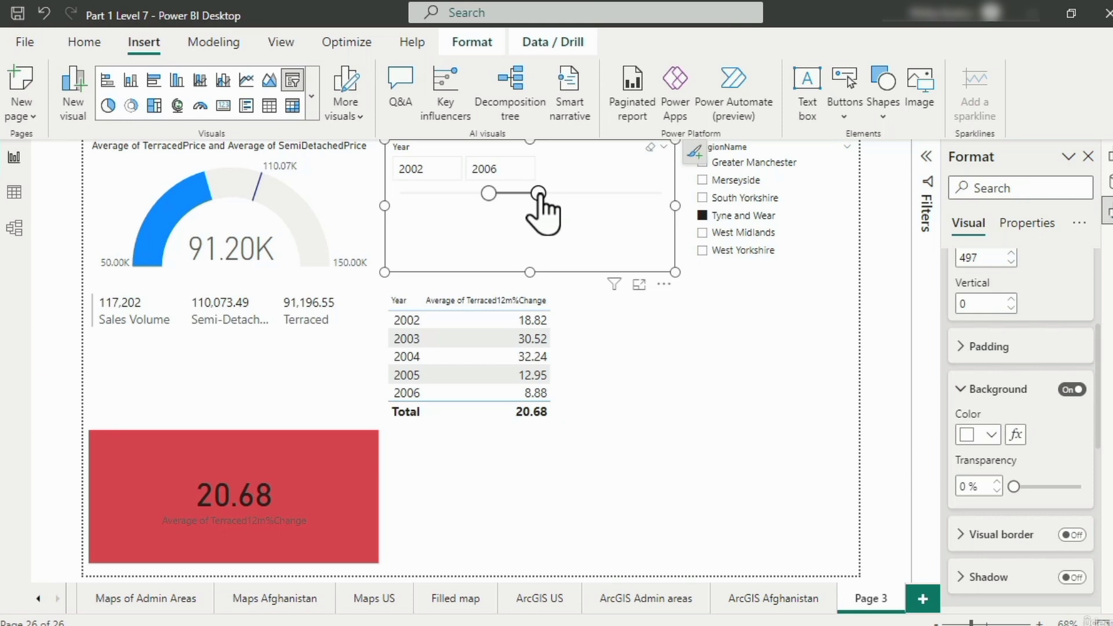
{"action": "left_click_drag", "start_coordinate": [538, 194], "coordinate": [626, 194]}
{"action": "left_click_drag", "start_coordinate": [488, 193], "coordinate": [568, 198]}
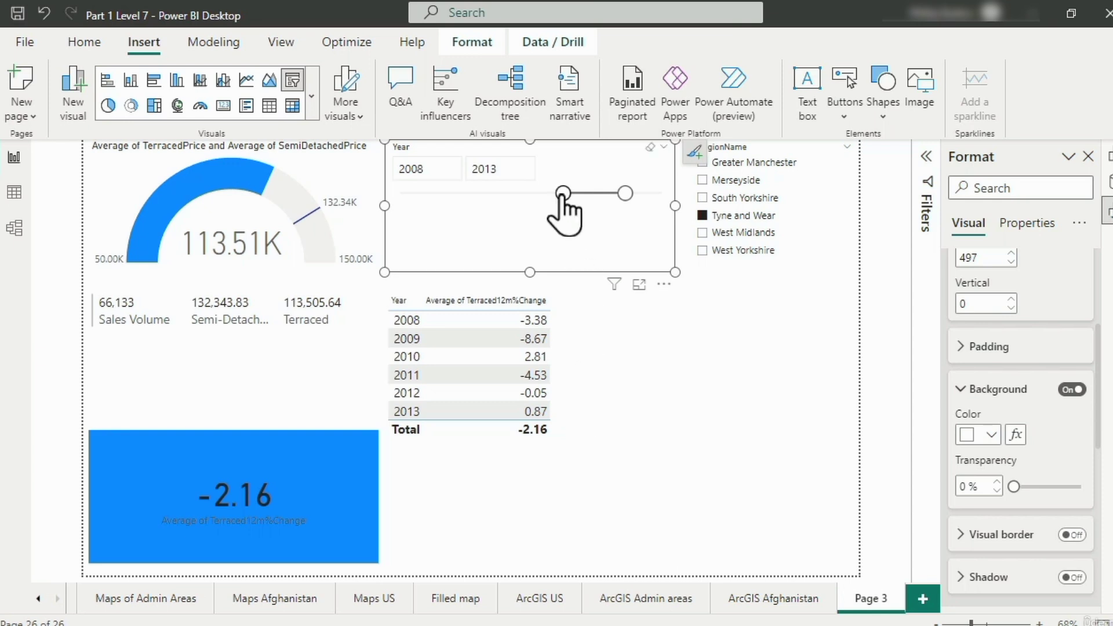
{"action": "left_click_drag", "start_coordinate": [562, 193], "coordinate": [488, 196]}
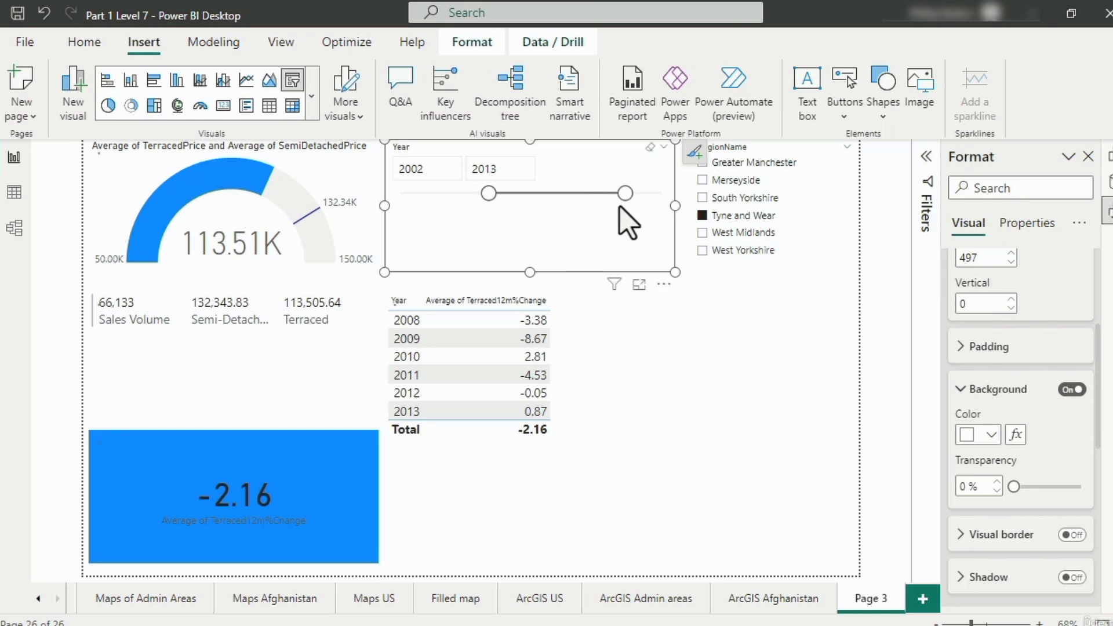
{"action": "left_click_drag", "start_coordinate": [625, 194], "coordinate": [539, 197]}
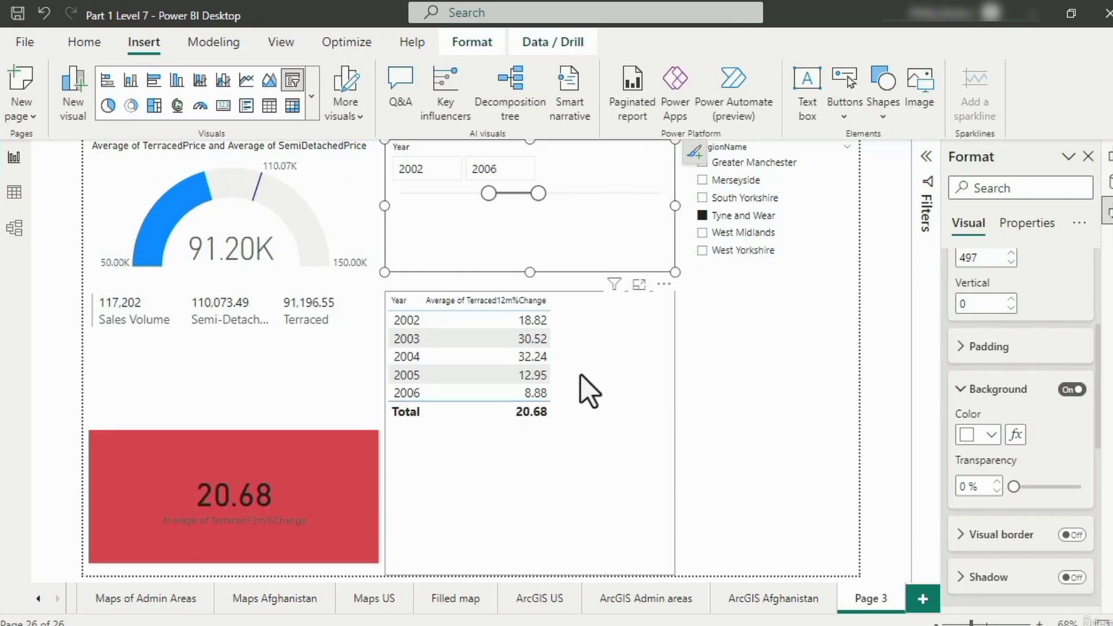
Select the yearly average table and show its column fields alongside a narrowed list of data fields
{"action": "left_click", "coordinate": [580, 374]}
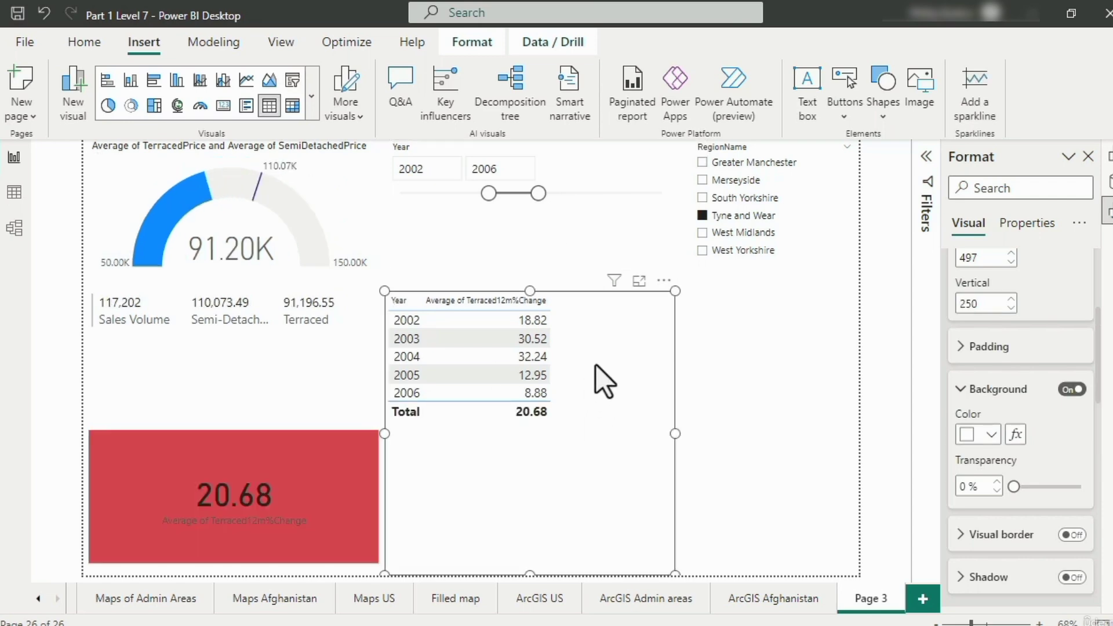
{"action": "left_click", "coordinate": [1107, 181]}
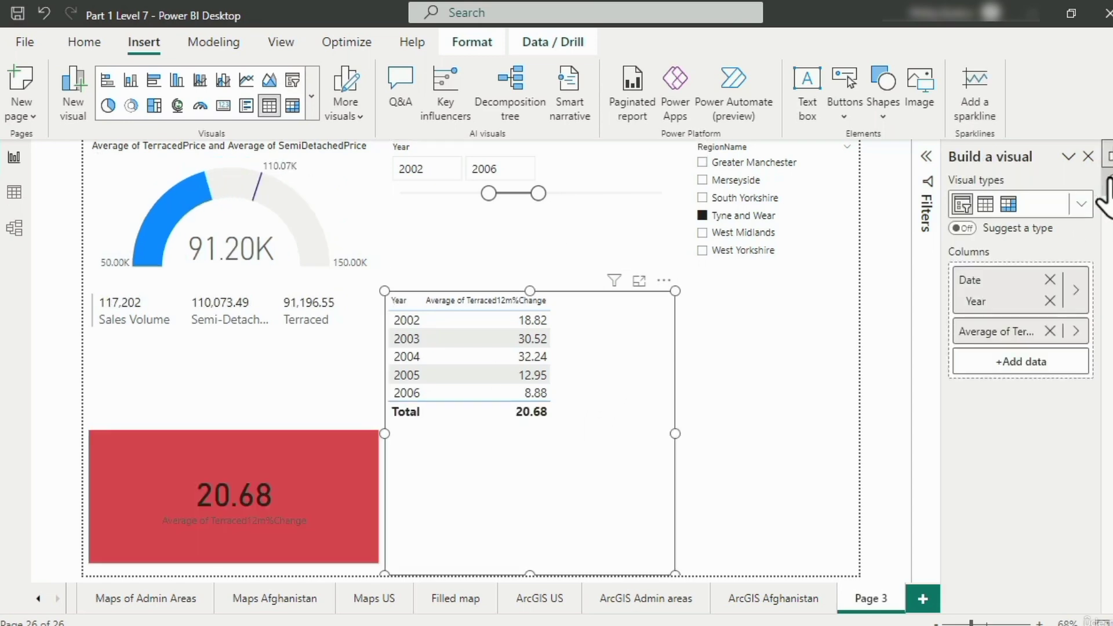
{"action": "right_click", "coordinate": [1108, 183]}
{"action": "left_click", "coordinate": [1051, 216]}
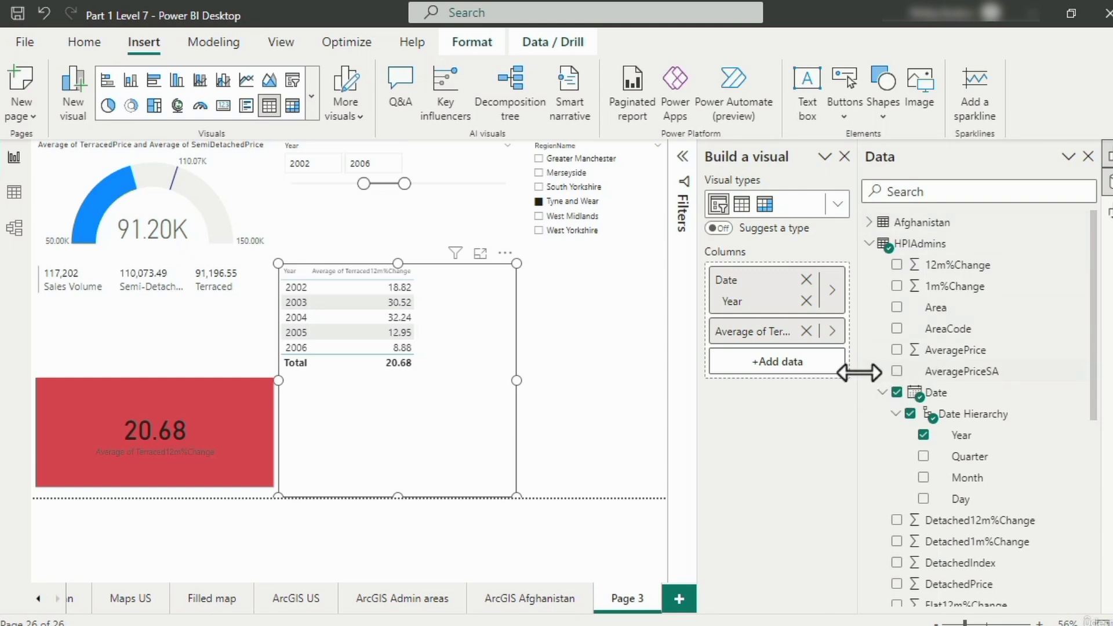
{"action": "left_click_drag", "start_coordinate": [859, 372], "coordinate": [943, 368]}
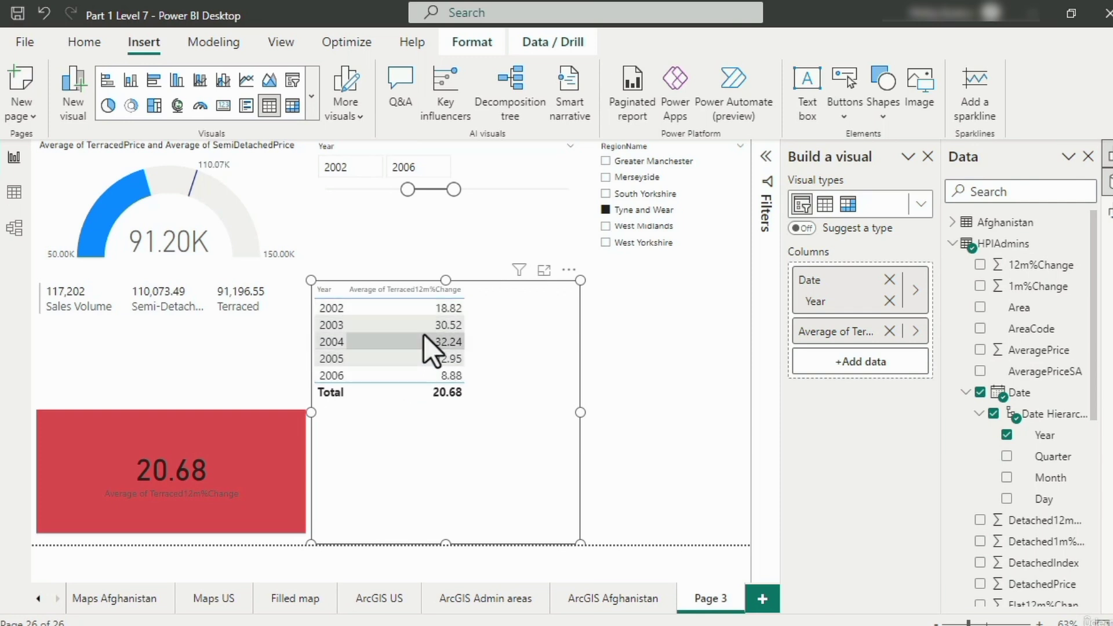
Apply font color rules to the table's averages (red 10 to 999, green 2 to 10, blue -999 to 2) and extend the Year slicer to 2012
{"action": "right_click", "coordinate": [824, 330]}
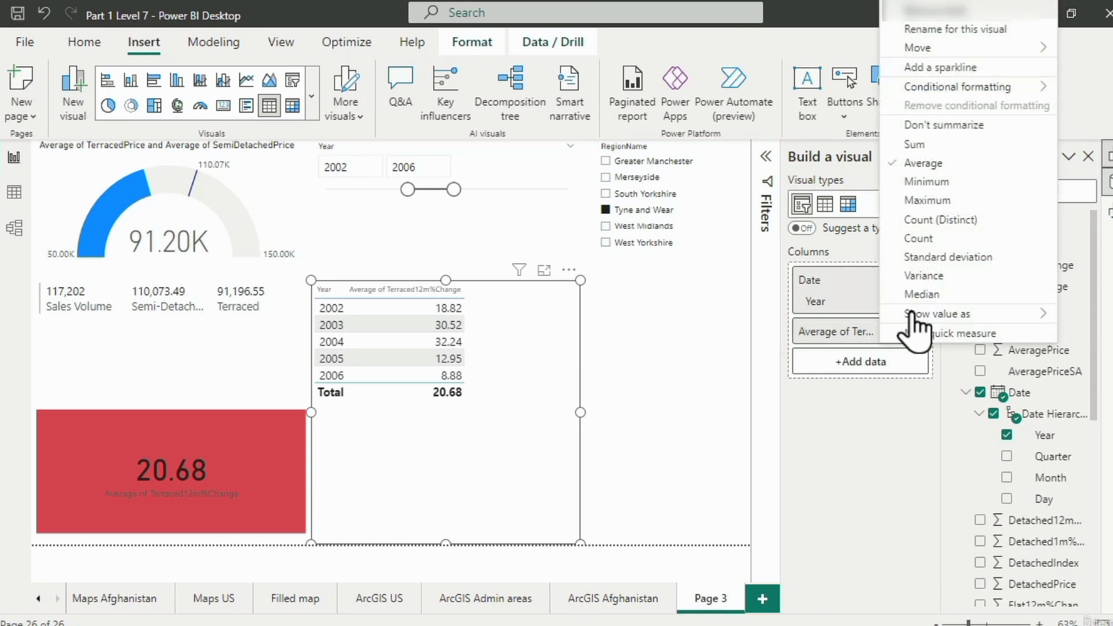
{"action": "mouse_move", "coordinate": [963, 95]}
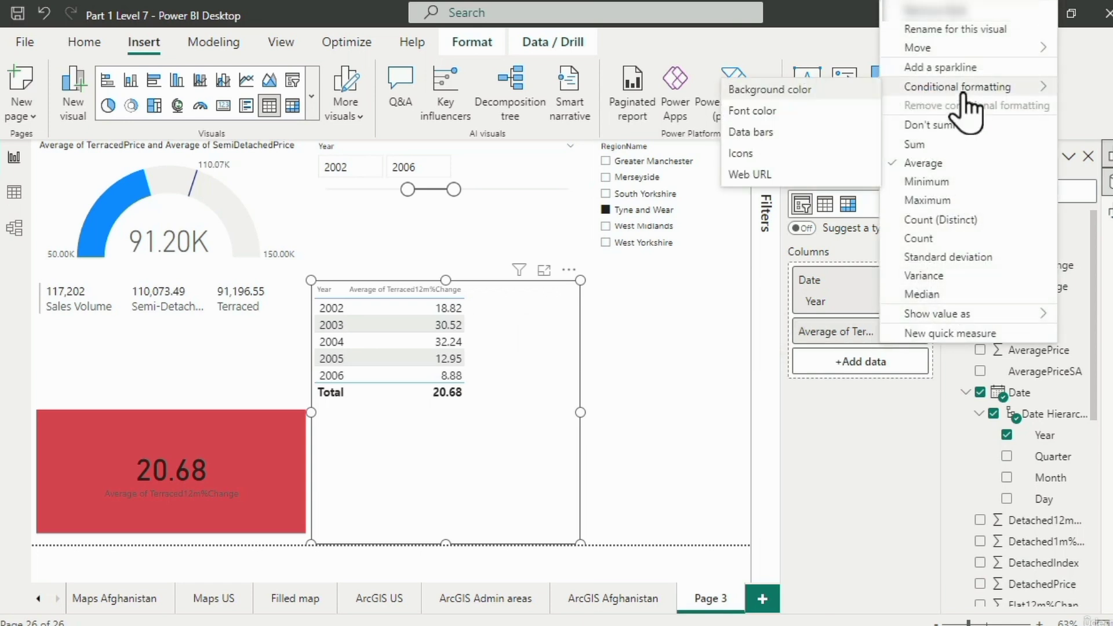
{"action": "left_click", "coordinate": [791, 115]}
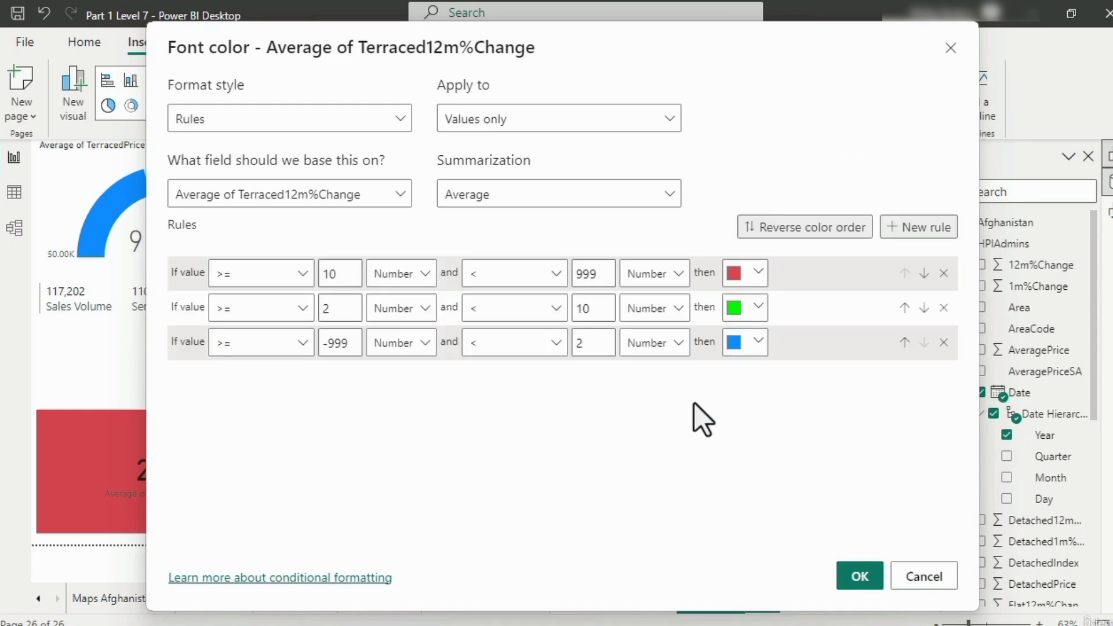
{"action": "left_click", "coordinate": [856, 578]}
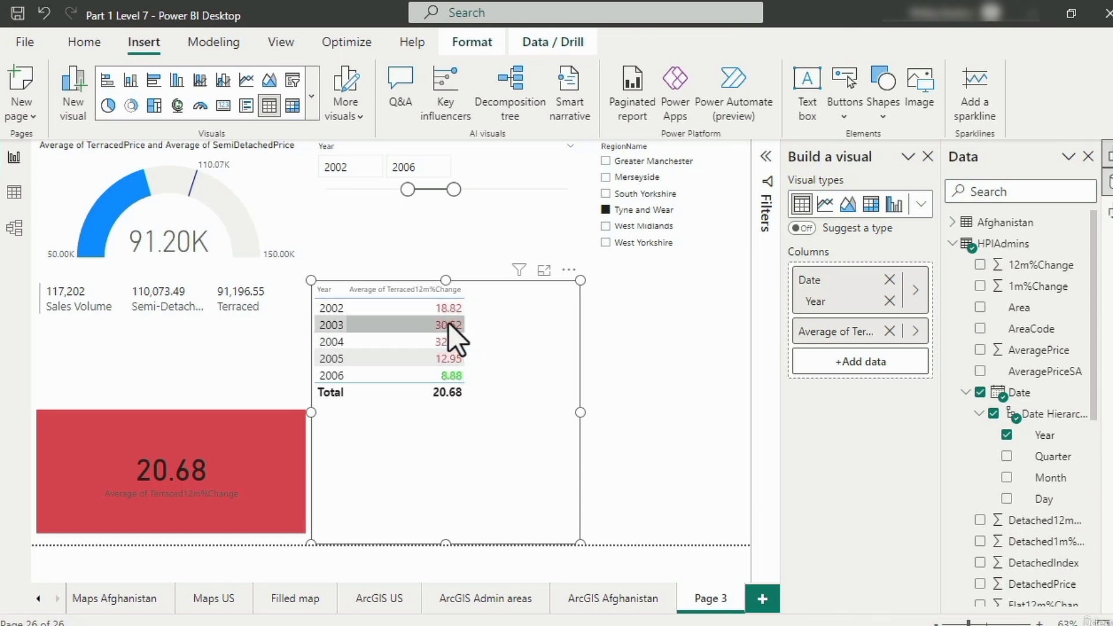
{"action": "left_click_drag", "start_coordinate": [454, 189], "coordinate": [523, 192]}
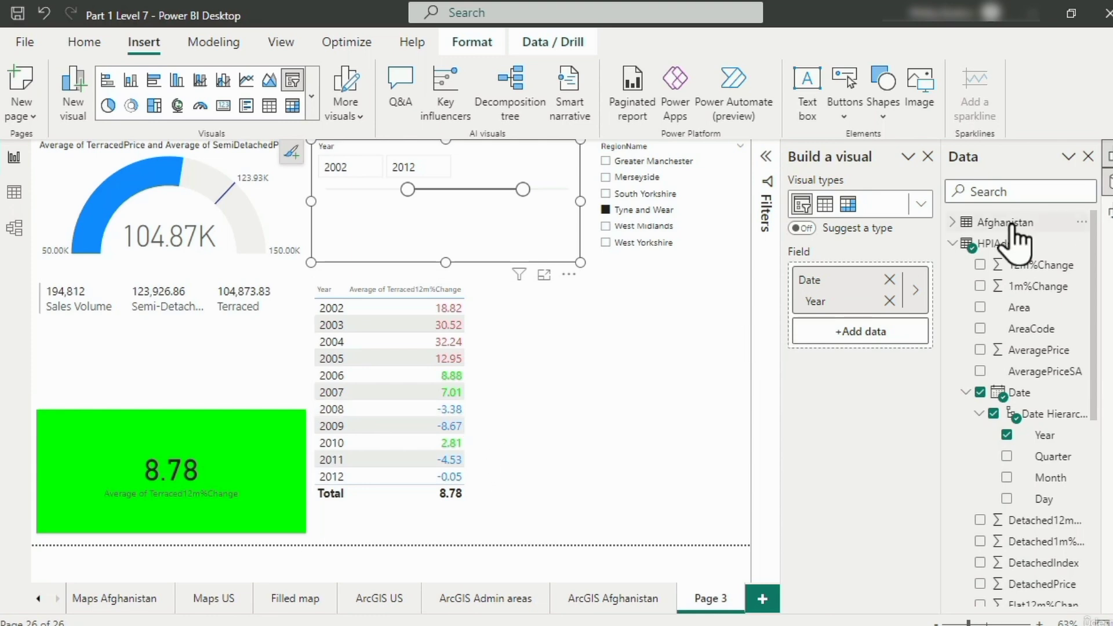
Add data bars with the default lowest-to-highest range and colors to the yearly table's Average of Terraced12m%Change column
{"action": "left_click", "coordinate": [516, 387]}
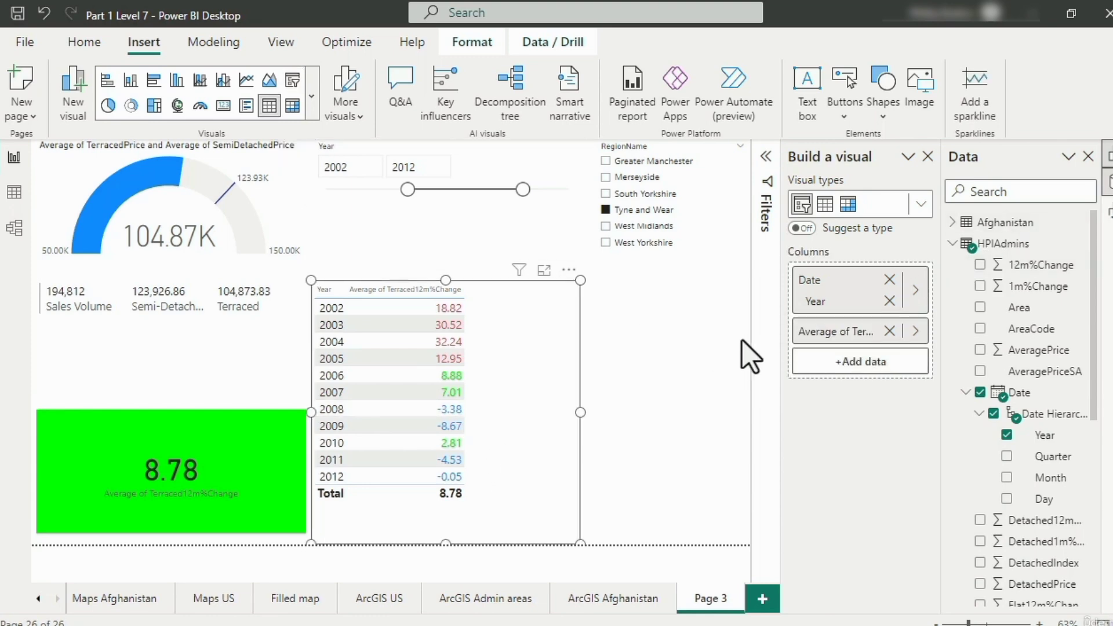
{"action": "right_click", "coordinate": [832, 332]}
{"action": "mouse_move", "coordinate": [933, 86]}
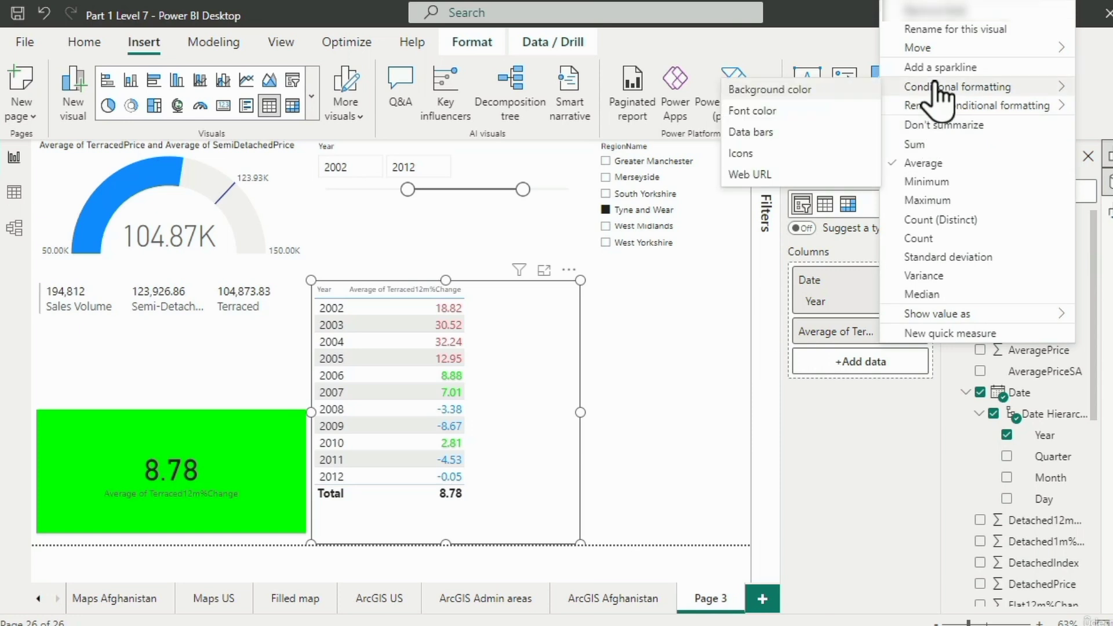
{"action": "left_click", "coordinate": [796, 151]}
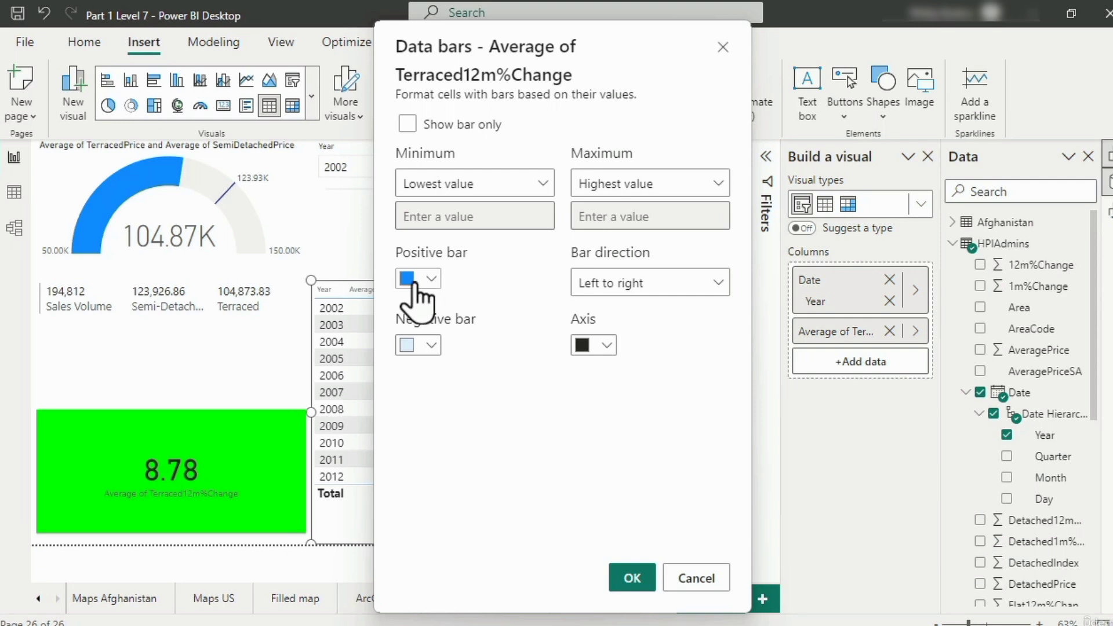
{"action": "left_click", "coordinate": [631, 578]}
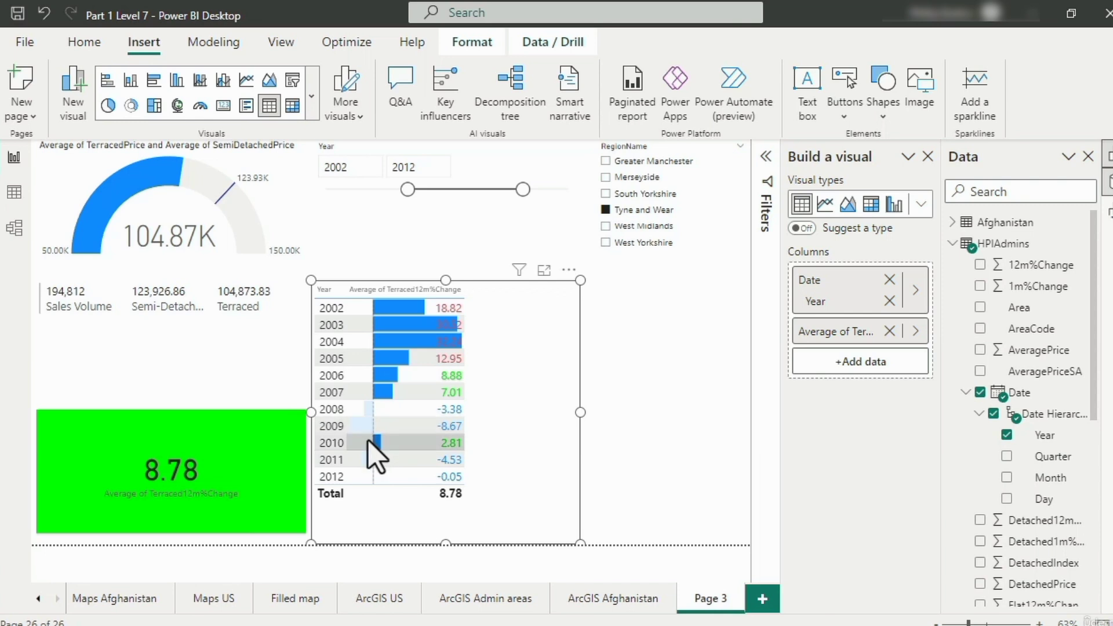
Test how the card reacts to individual years in the table, including 2009, 2008 and 2007, and clear the selection
{"action": "left_click", "coordinate": [415, 429]}
{"action": "left_click", "coordinate": [421, 410]}
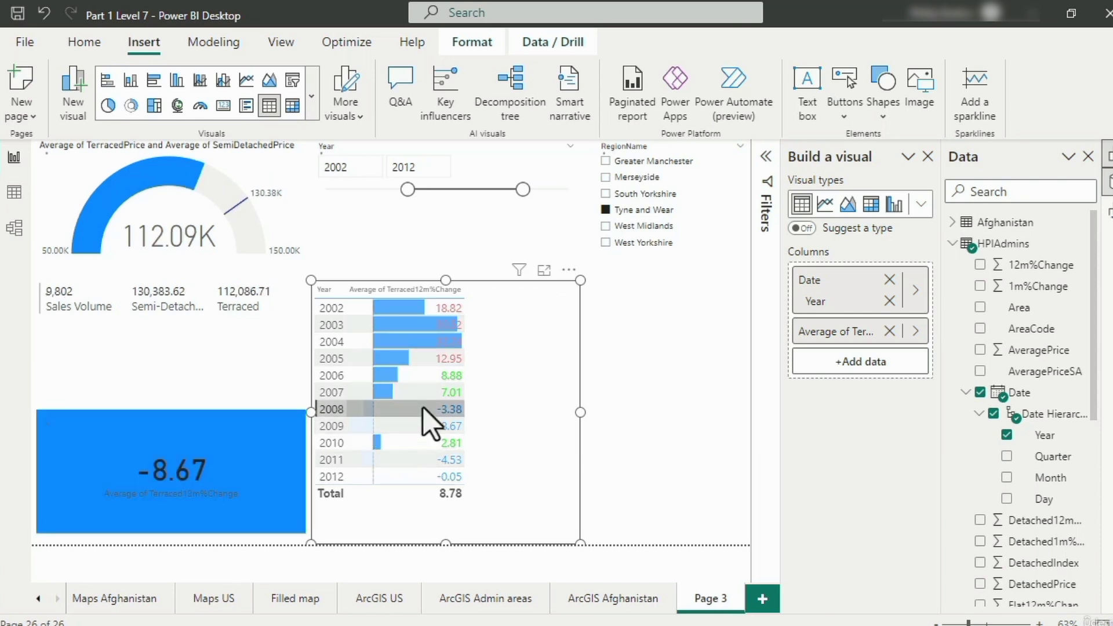
{"action": "left_click", "coordinate": [426, 392]}
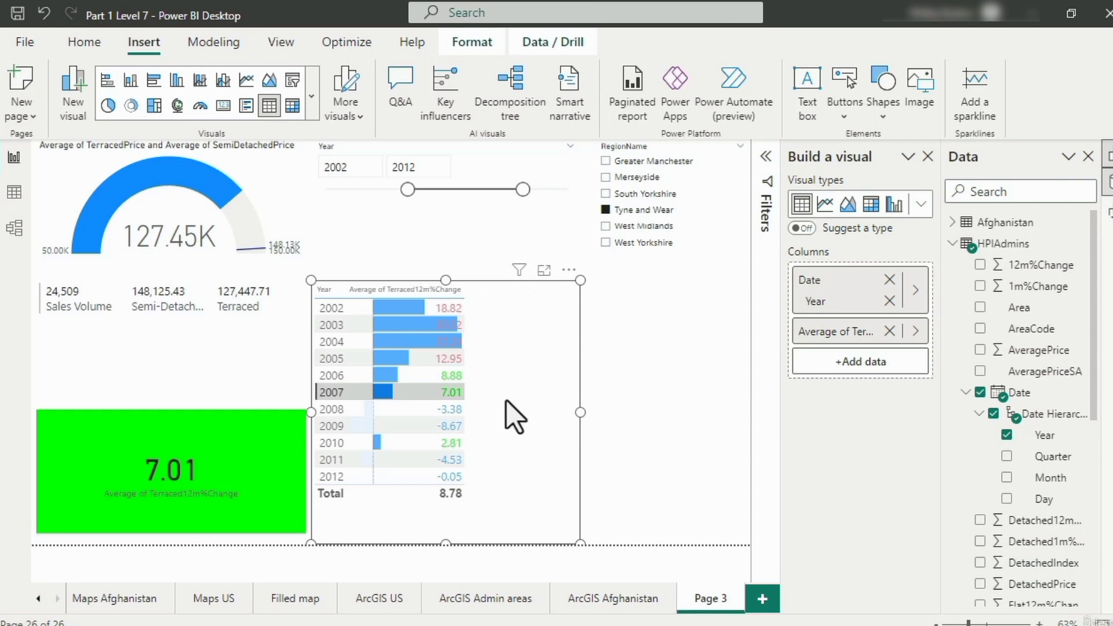
{"action": "left_click", "coordinate": [446, 341]}
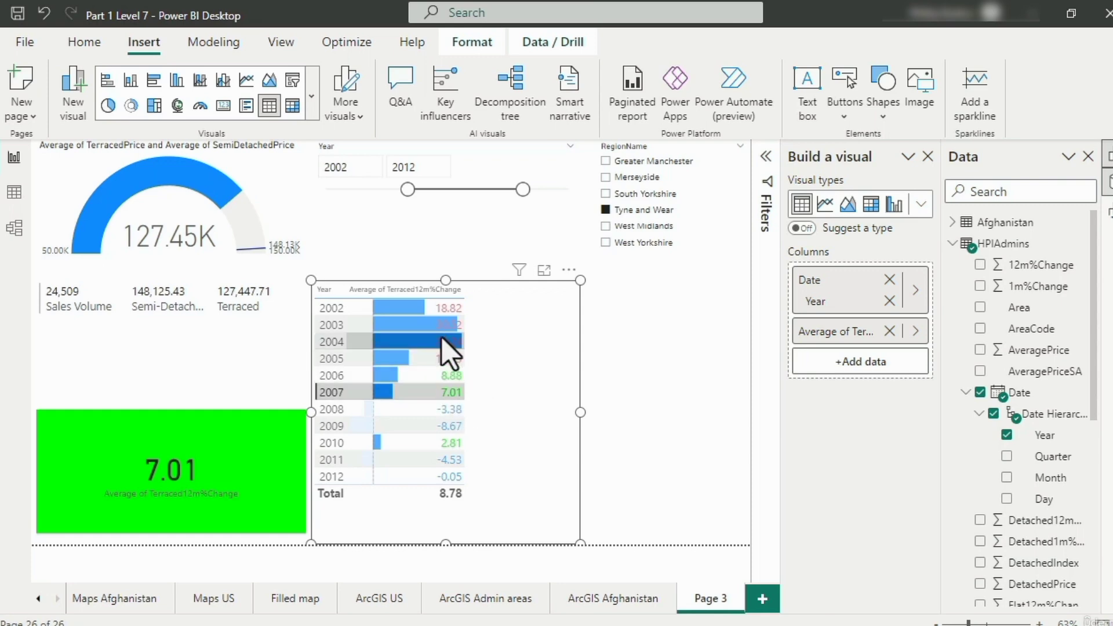
{"action": "left_click", "coordinate": [495, 393]}
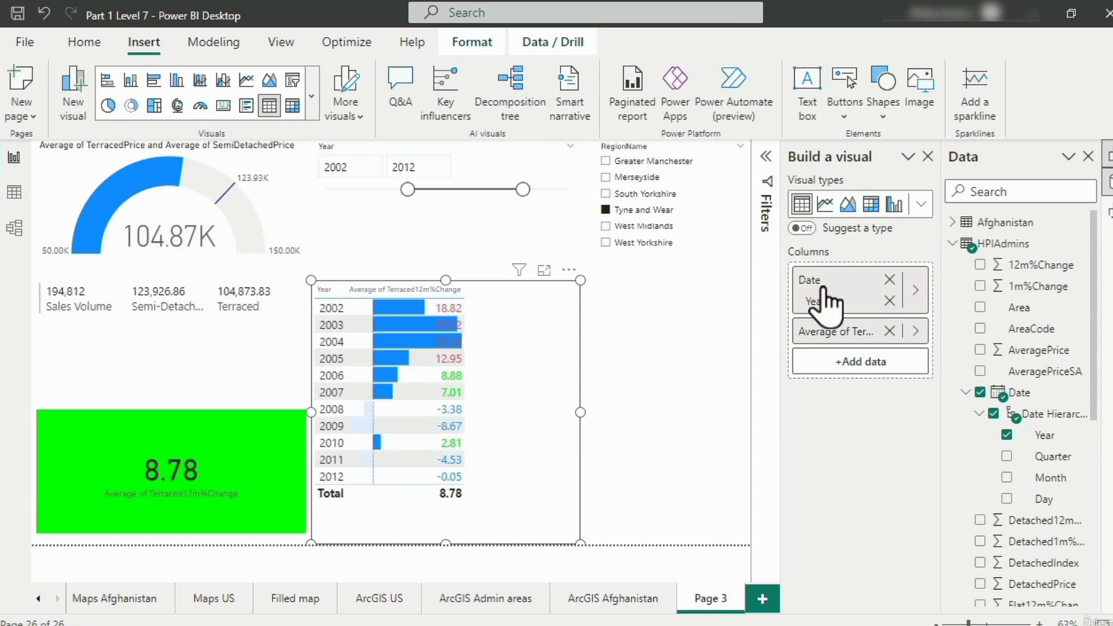
Add icons to the table's averages, keeping the diamond, triangle and circle style with the default 33 and 67 percent rules
{"action": "right_click", "coordinate": [828, 333]}
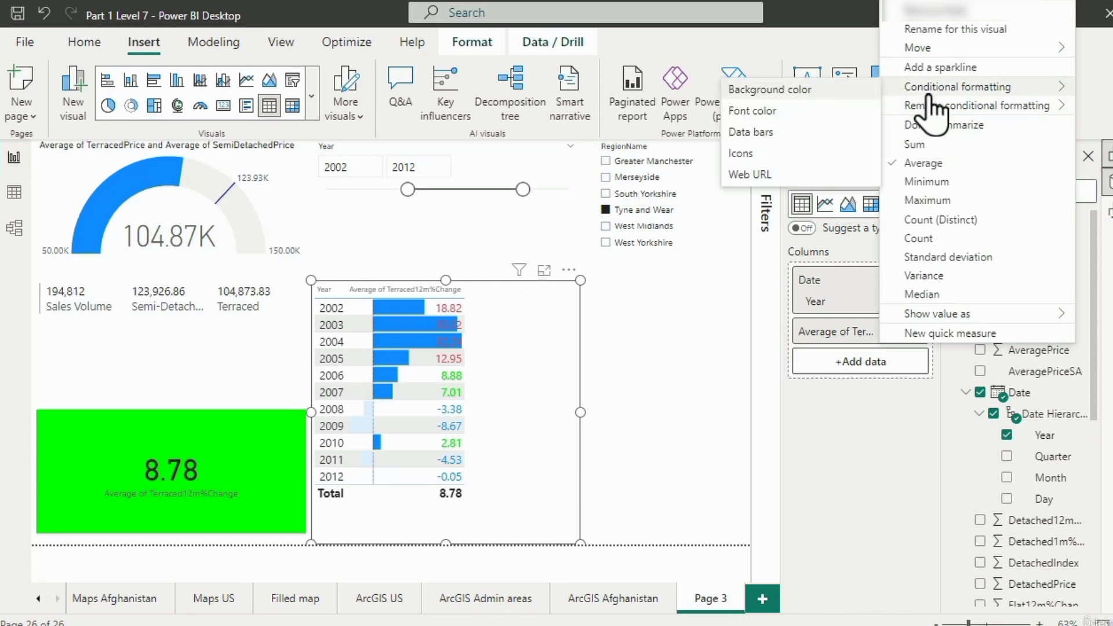
{"action": "left_click", "coordinate": [783, 155]}
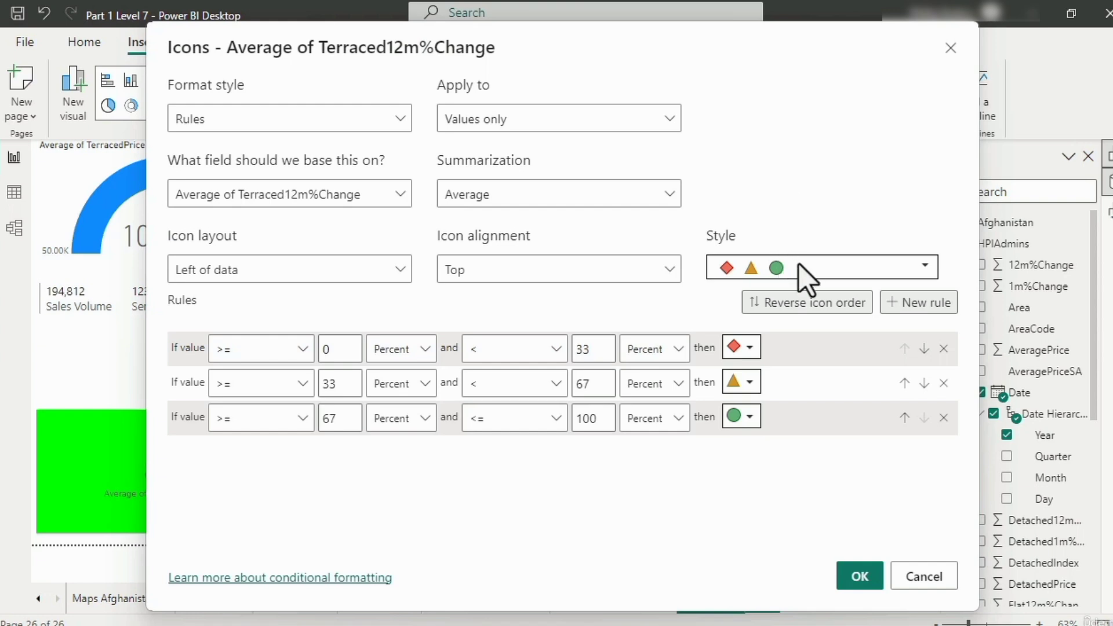
{"action": "left_click", "coordinate": [800, 266]}
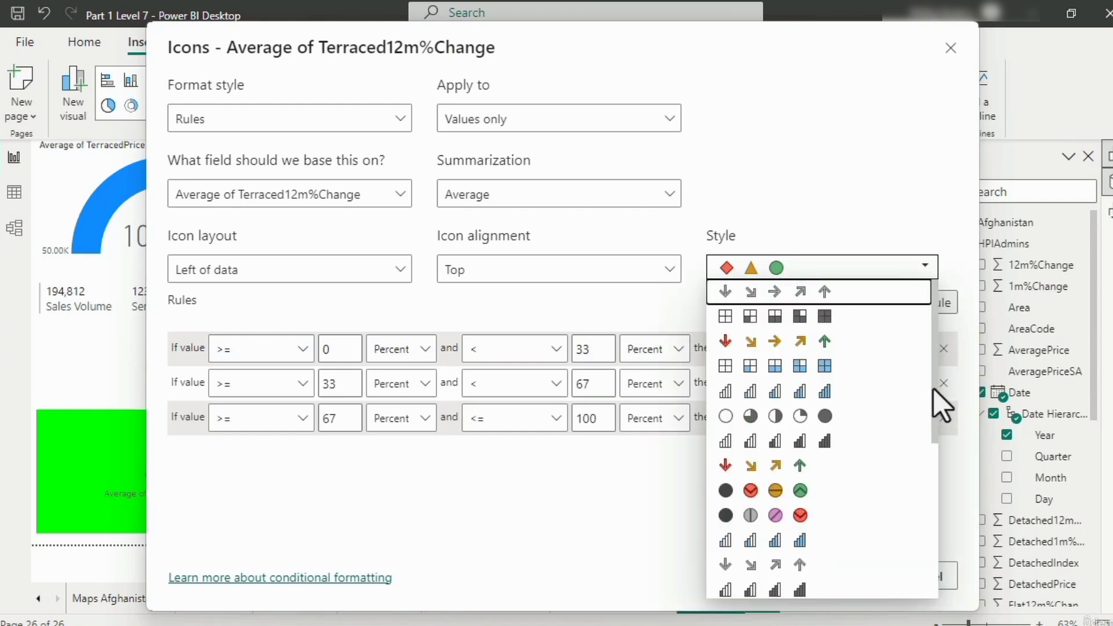
{"action": "left_click_drag", "start_coordinate": [931, 389], "coordinate": [924, 556]}
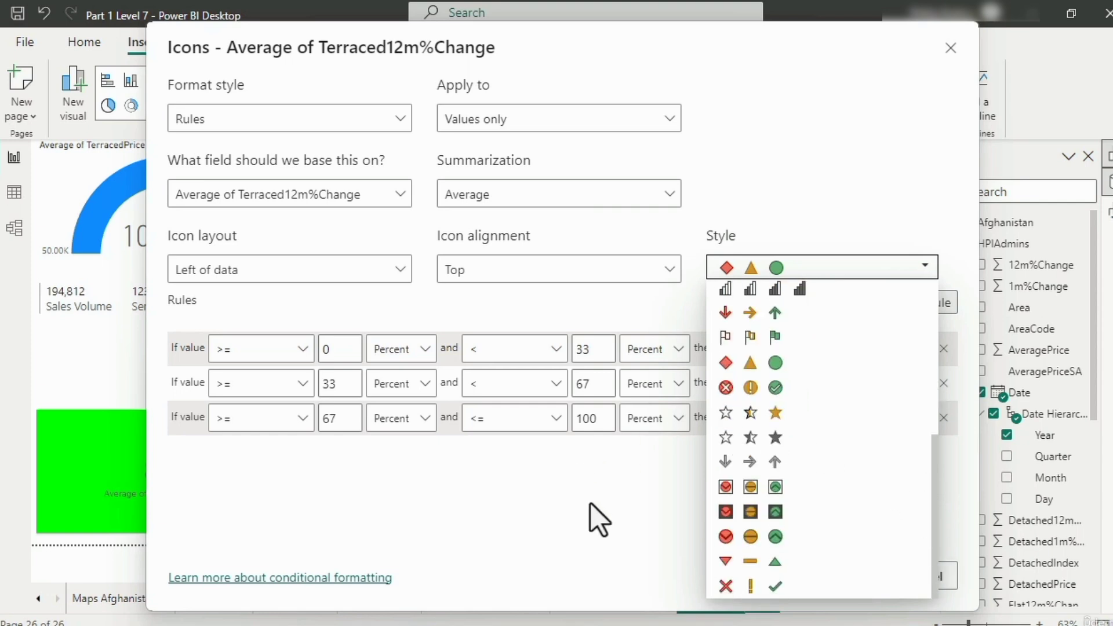
{"action": "left_click", "coordinate": [607, 500]}
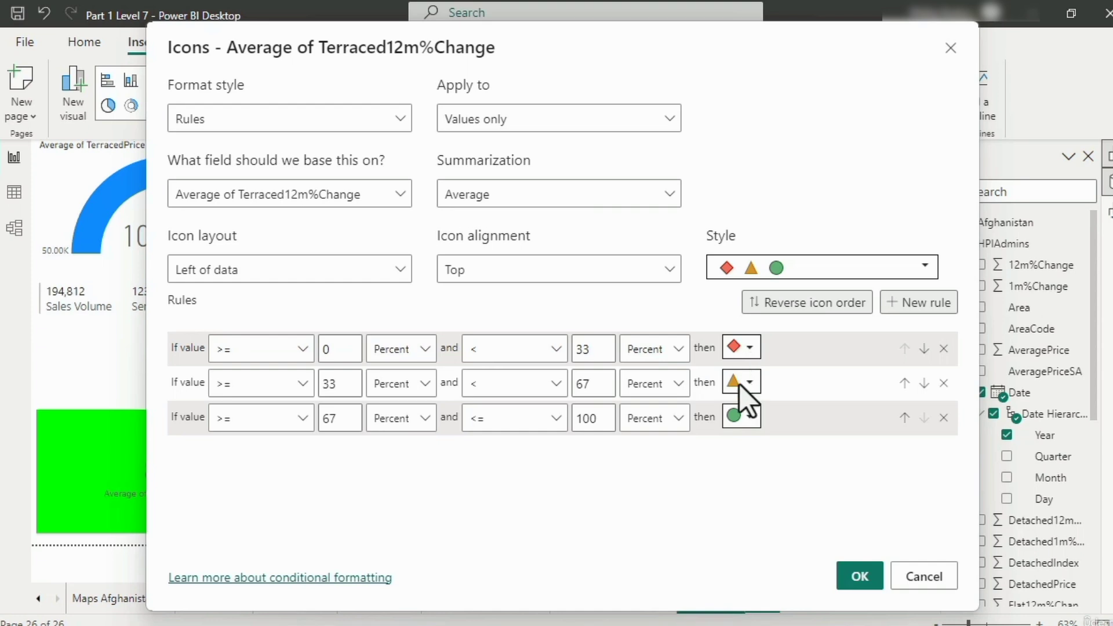
{"action": "left_click", "coordinate": [847, 578]}
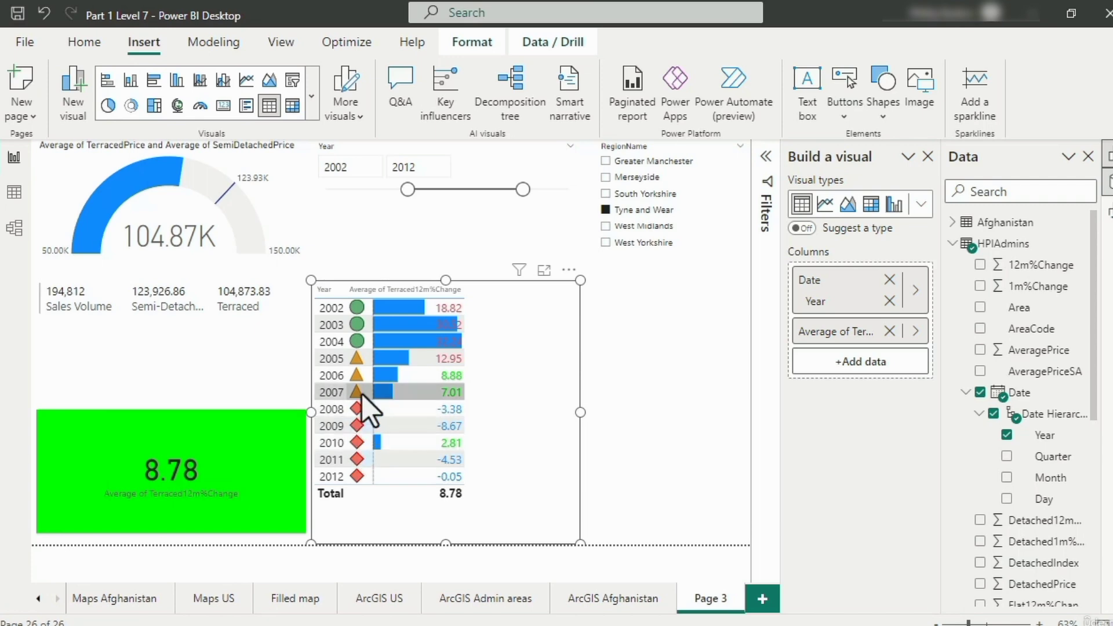
Widen the Year slicer to 1995 to 2016 and clear Tyne and Wear from the RegionName slicer
{"action": "left_click_drag", "start_coordinate": [522, 189], "coordinate": [568, 189]}
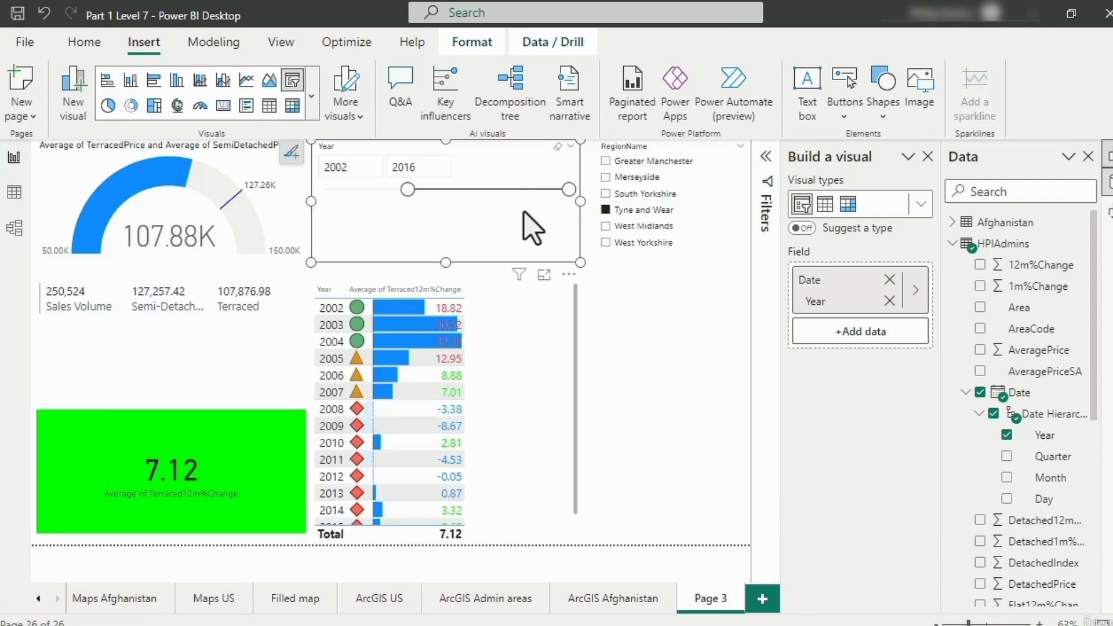
{"action": "left_click_drag", "start_coordinate": [407, 190], "coordinate": [317, 193]}
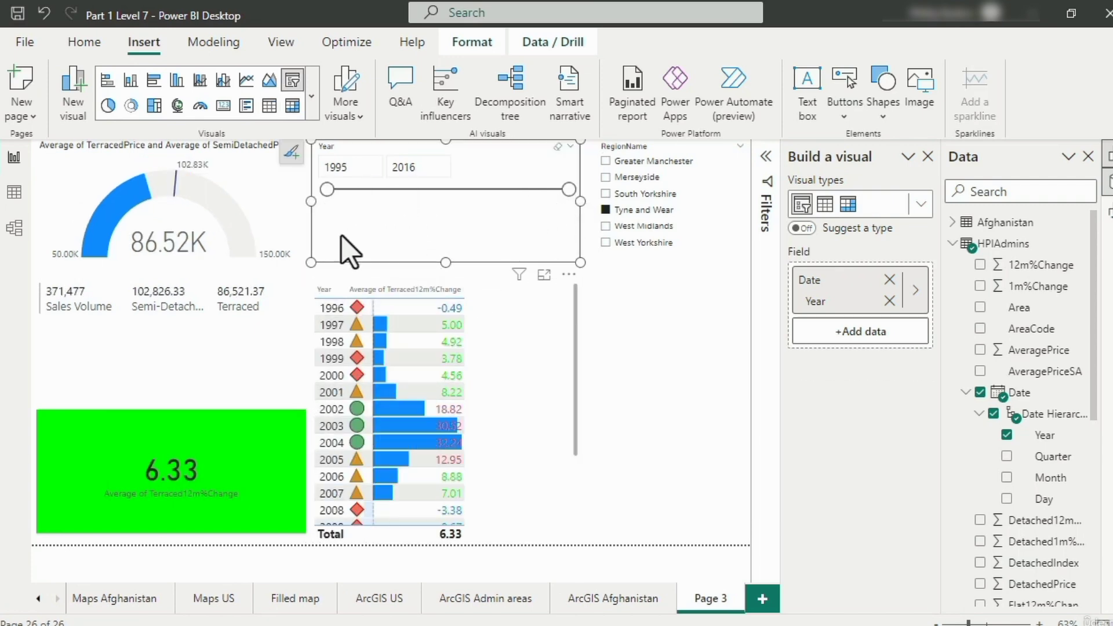
{"action": "left_click", "coordinate": [606, 211]}
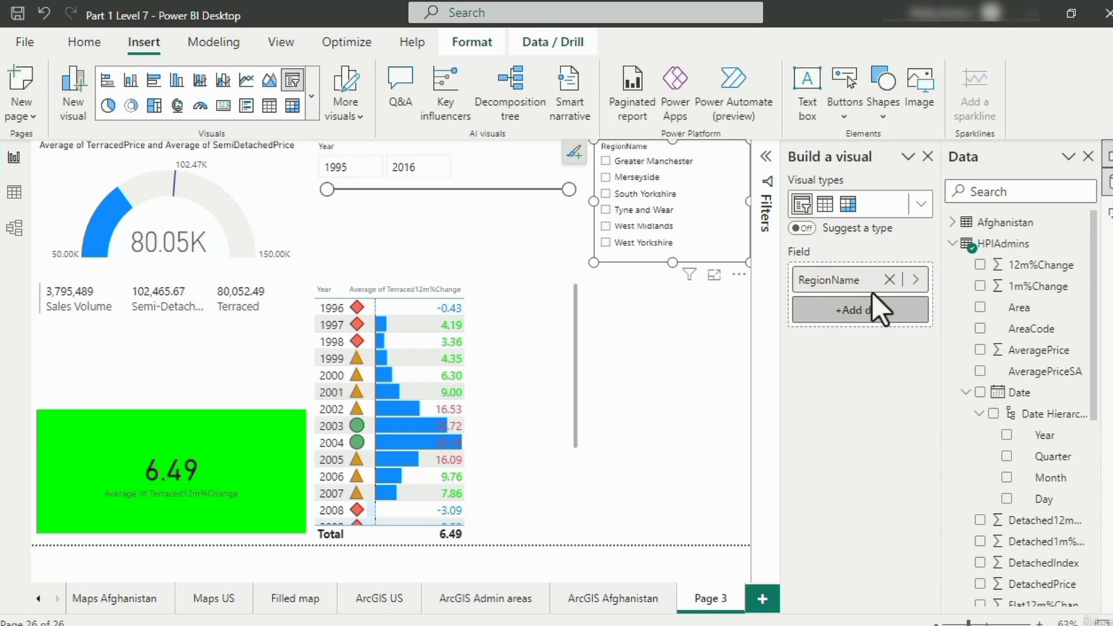
Set the minimum of the red font color rule for the table's averages to 8, overlapping the green rule, and apply it
{"action": "left_click", "coordinate": [542, 373]}
{"action": "right_click", "coordinate": [814, 333]}
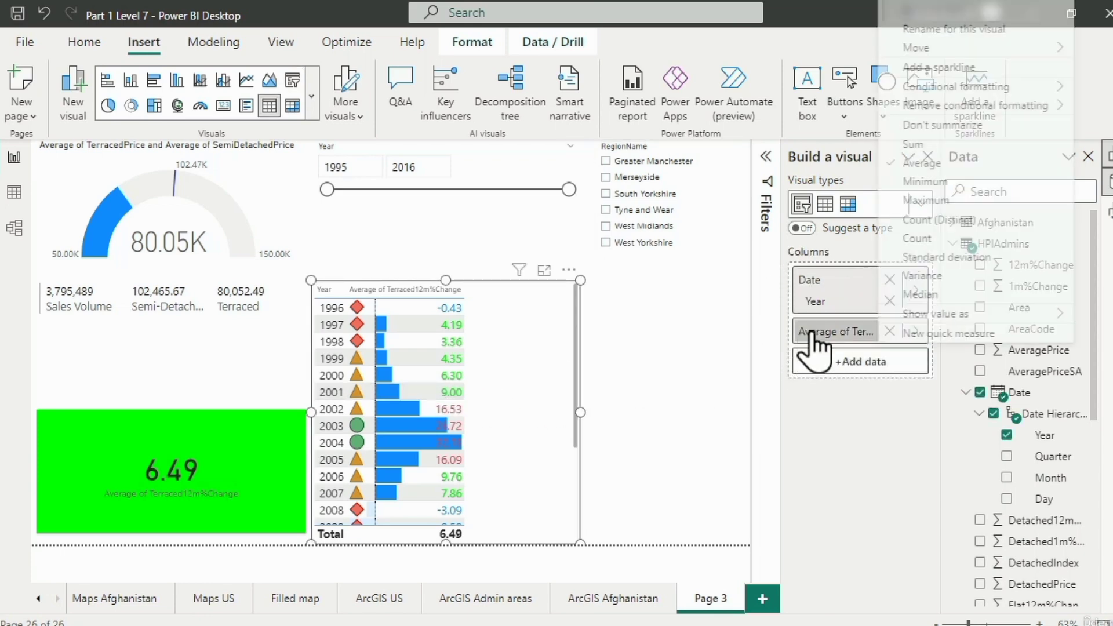
{"action": "mouse_move", "coordinate": [952, 91]}
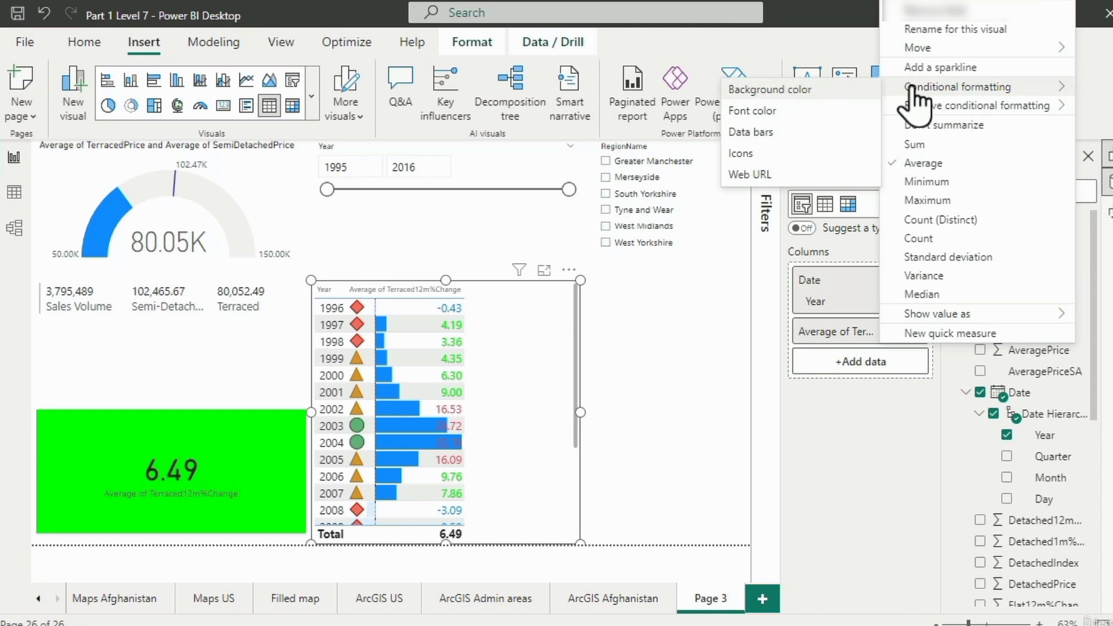
{"action": "left_click", "coordinate": [770, 112]}
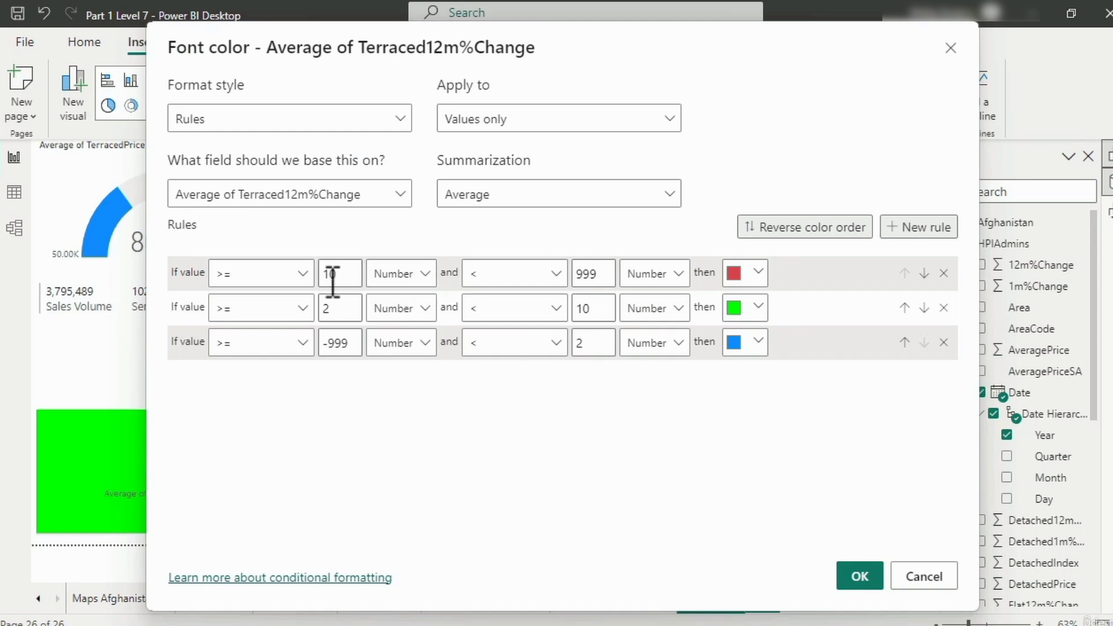
{"action": "left_click_drag", "start_coordinate": [346, 282], "coordinate": [311, 285]}
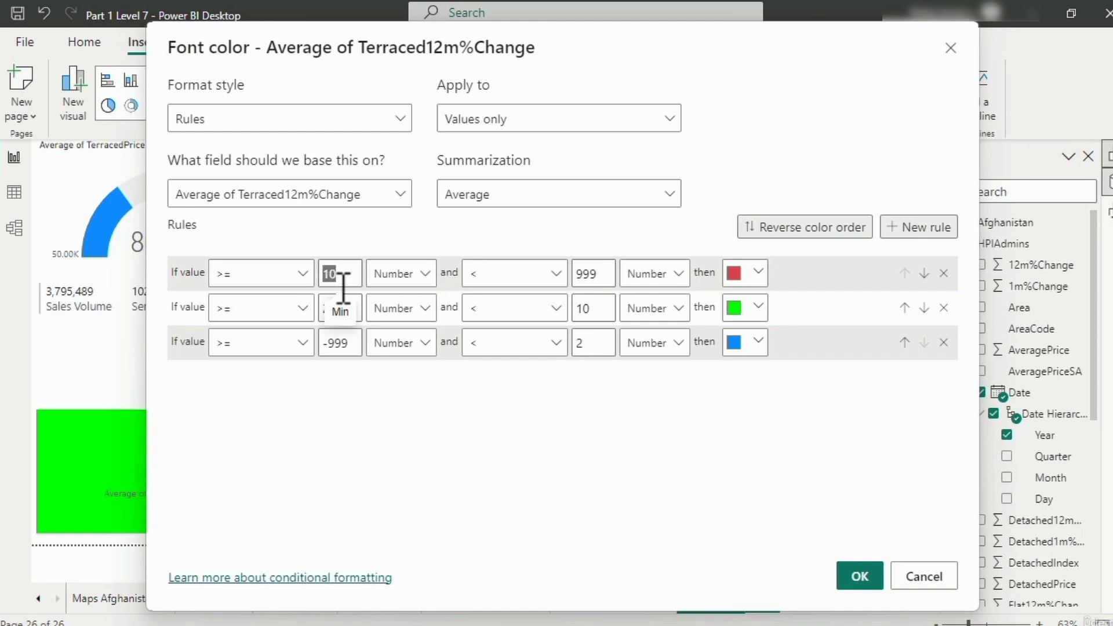
{"action": "type", "text": "8"}
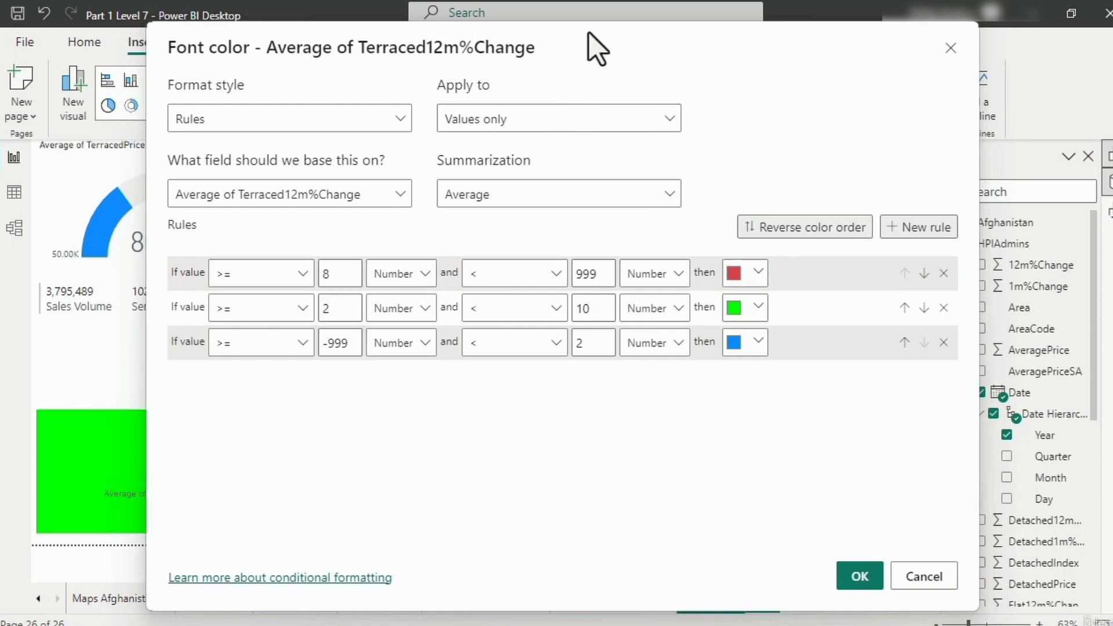
{"action": "left_click_drag", "start_coordinate": [589, 32], "coordinate": [637, 81]}
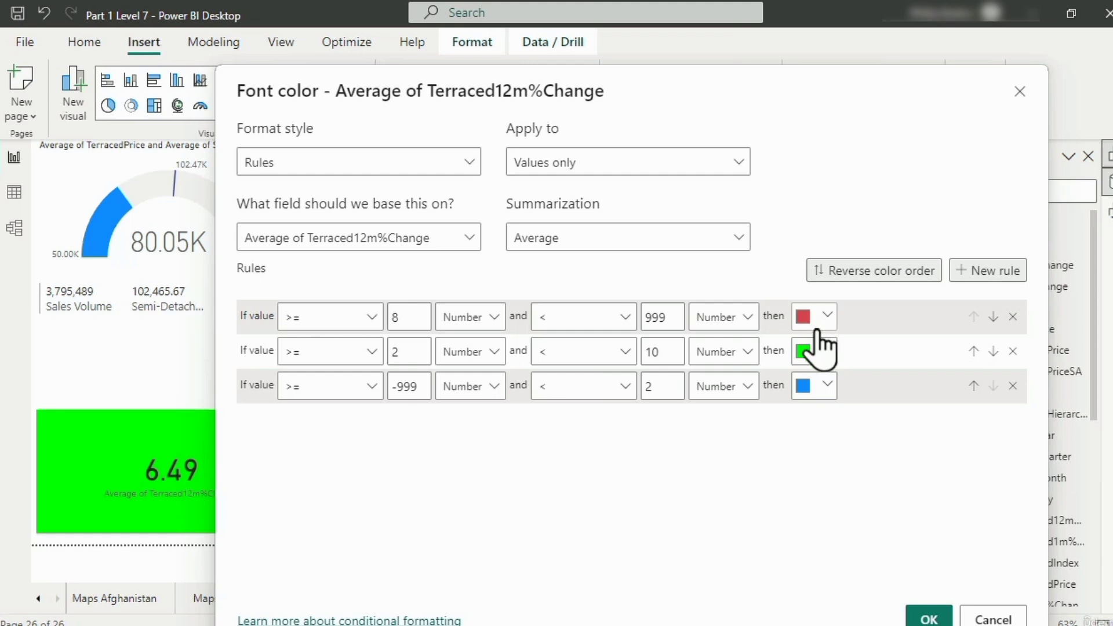
{"action": "left_click", "coordinate": [928, 619]}
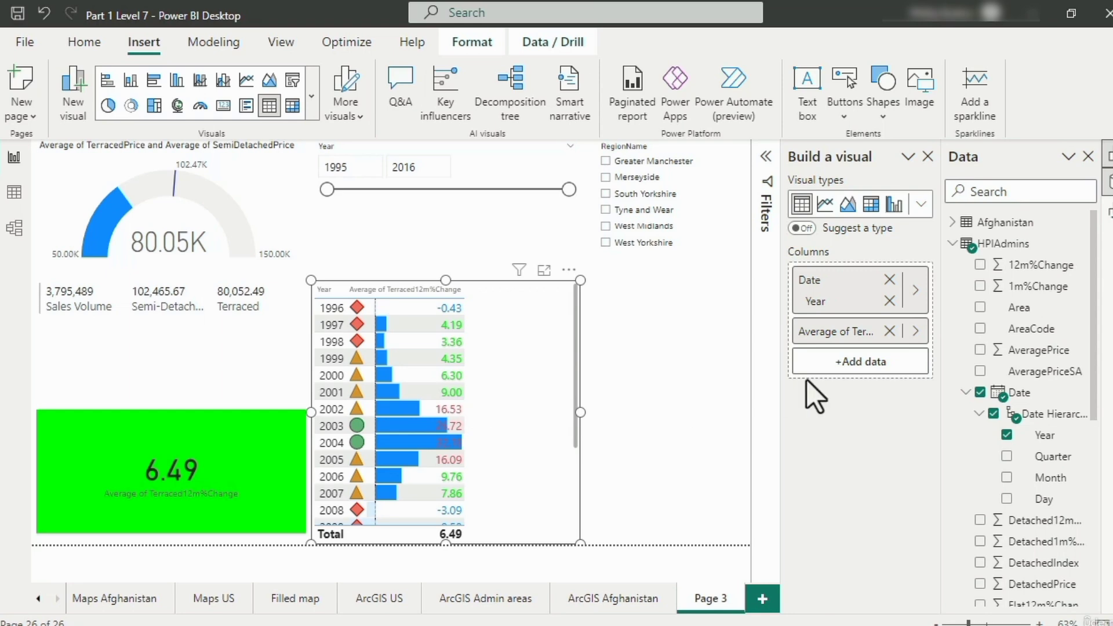
Move the red font color rule below the green rule for the table's averages and apply the new order
{"action": "right_click", "coordinate": [862, 332]}
{"action": "mouse_move", "coordinate": [957, 87]}
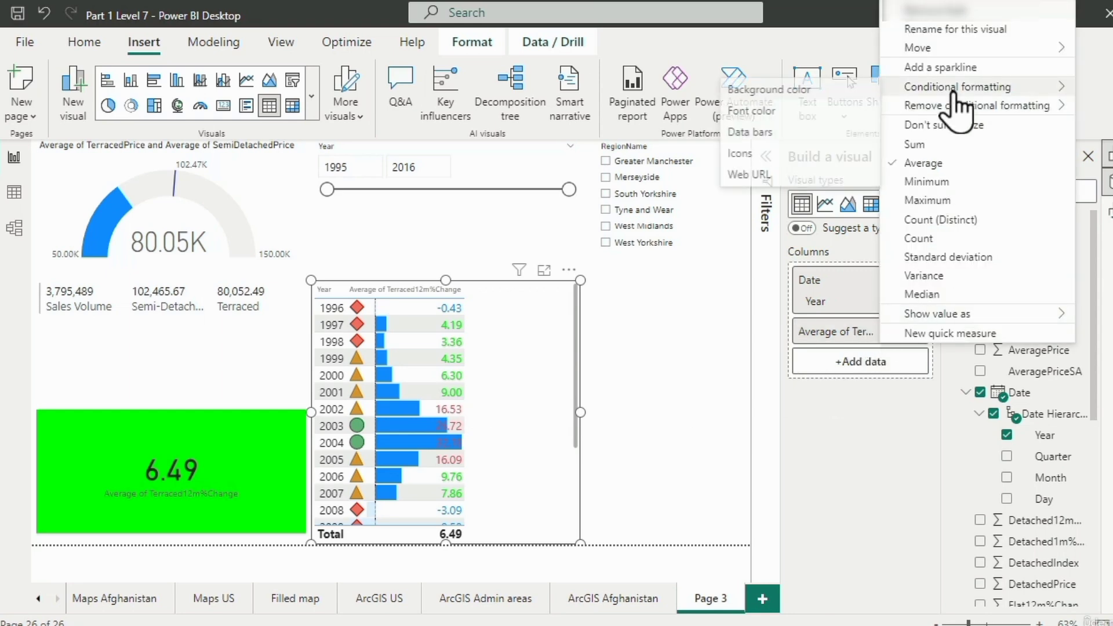
{"action": "left_click", "coordinate": [805, 113]}
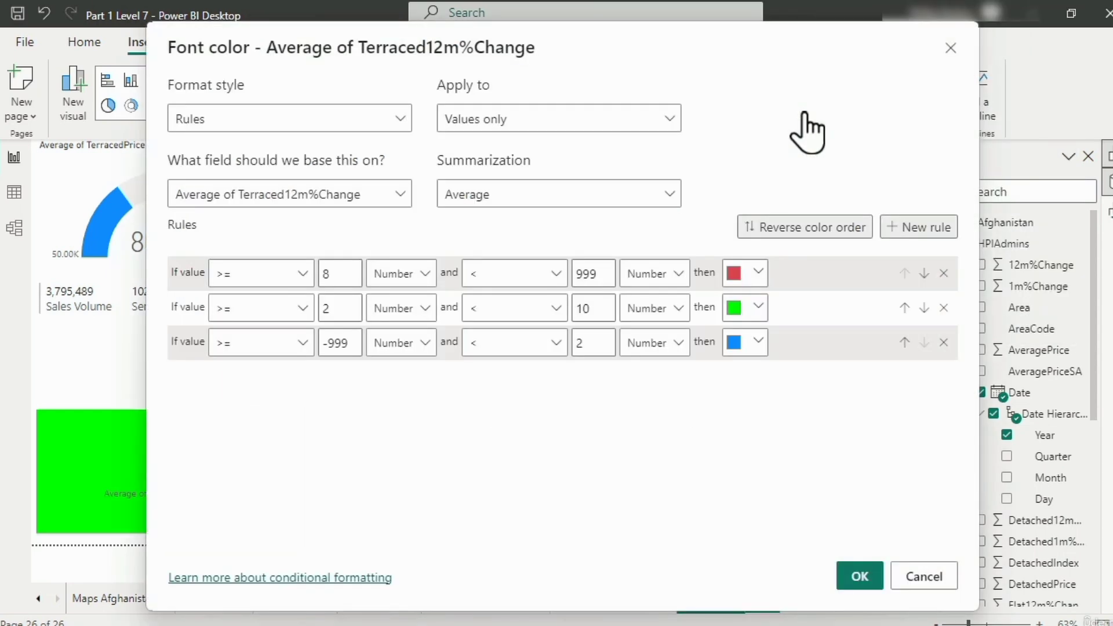
{"action": "left_click", "coordinate": [923, 272]}
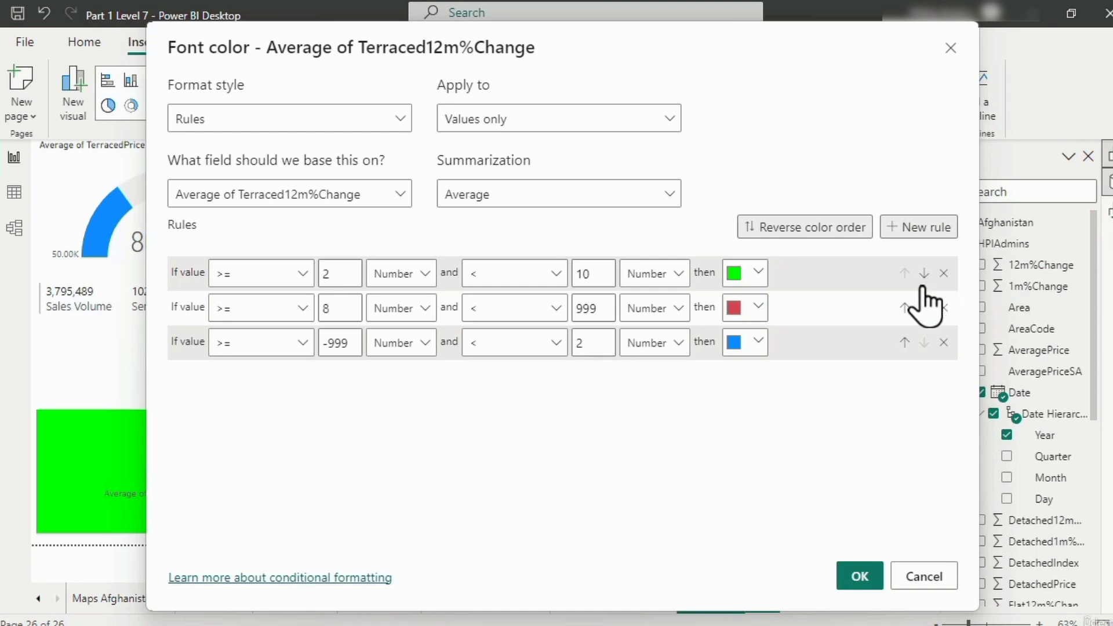
{"action": "left_click", "coordinate": [864, 579]}
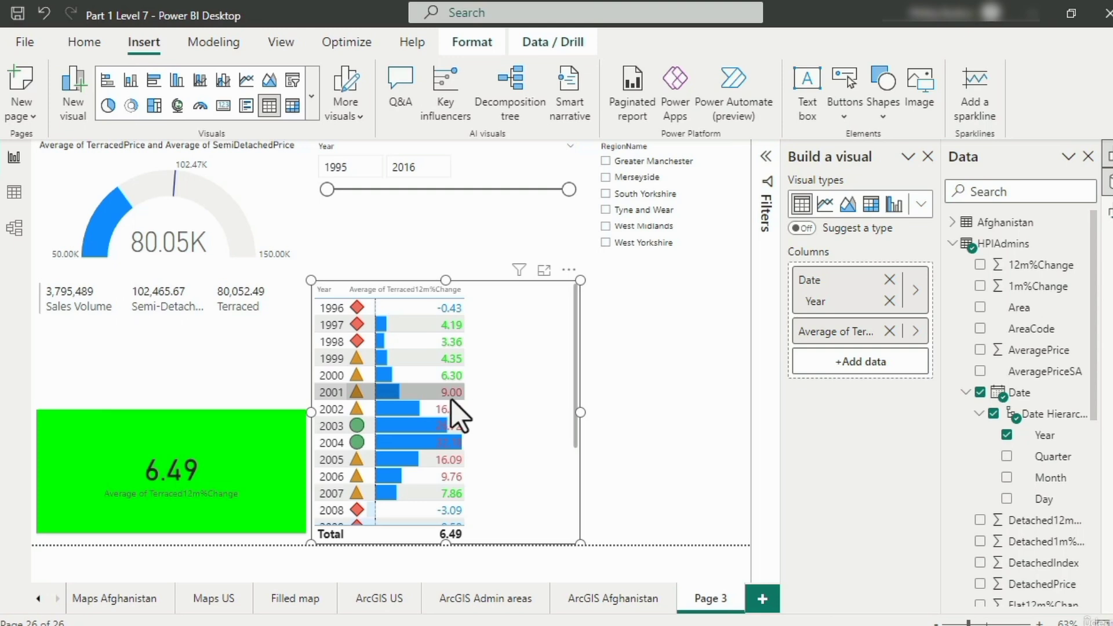
Return the red font color rule to first place with minimum 10, set the green rule's maximum to 8, and apply
{"action": "right_click", "coordinate": [811, 337]}
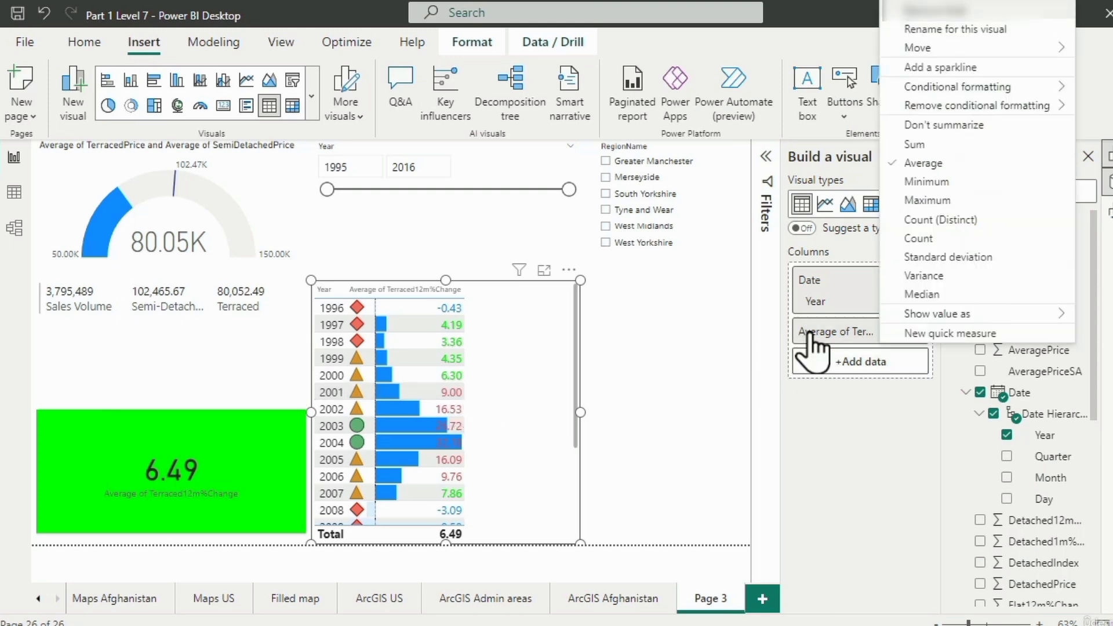
{"action": "mouse_move", "coordinate": [945, 87]}
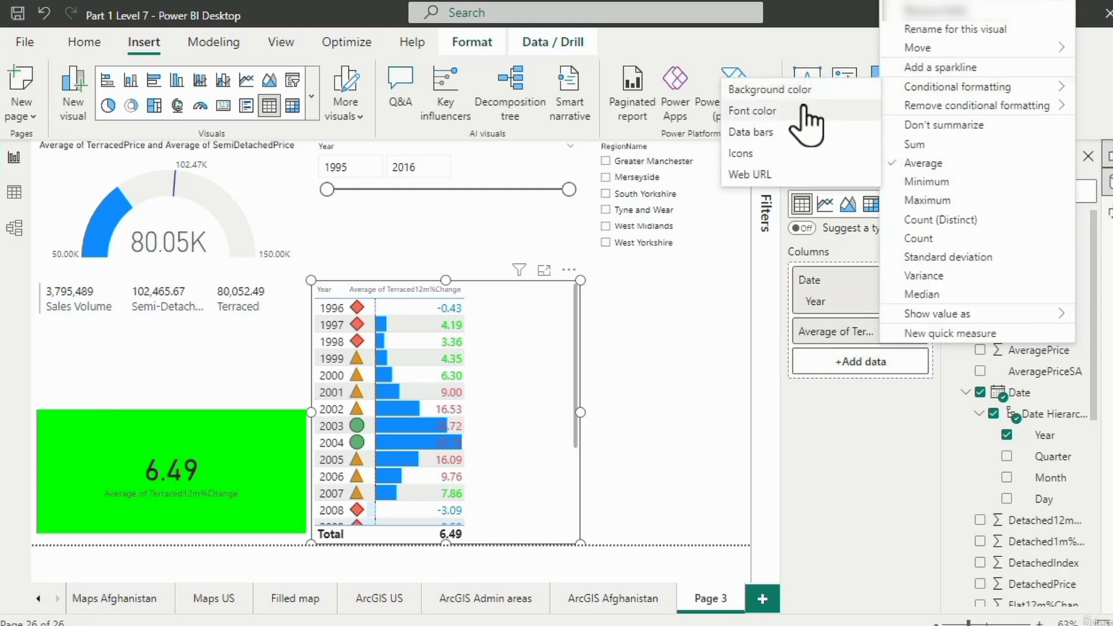
{"action": "left_click", "coordinate": [785, 109]}
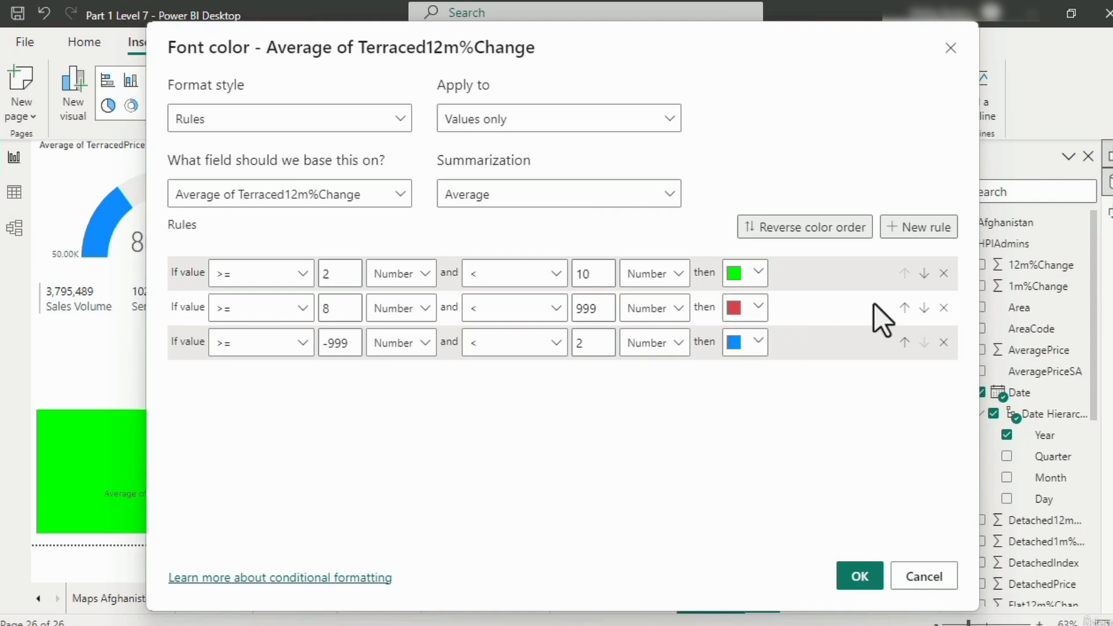
{"action": "left_click", "coordinate": [904, 308]}
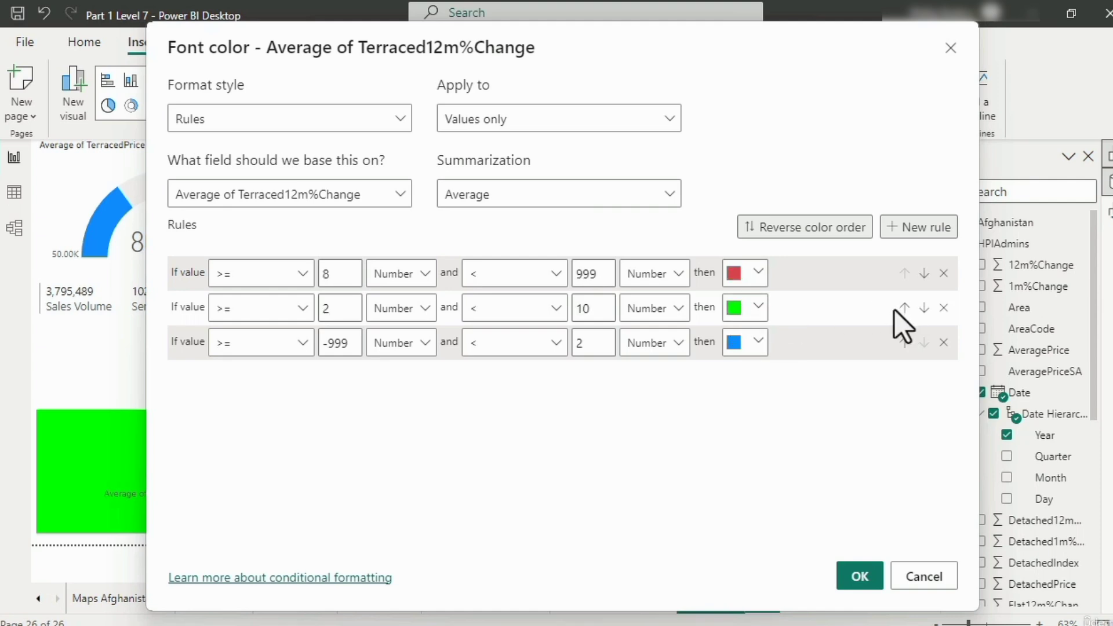
{"action": "double_click", "coordinate": [346, 273]}
{"action": "type", "text": "10"}
{"action": "double_click", "coordinate": [582, 308]}
{"action": "type", "text": "8"}
{"action": "left_click", "coordinate": [859, 576]}
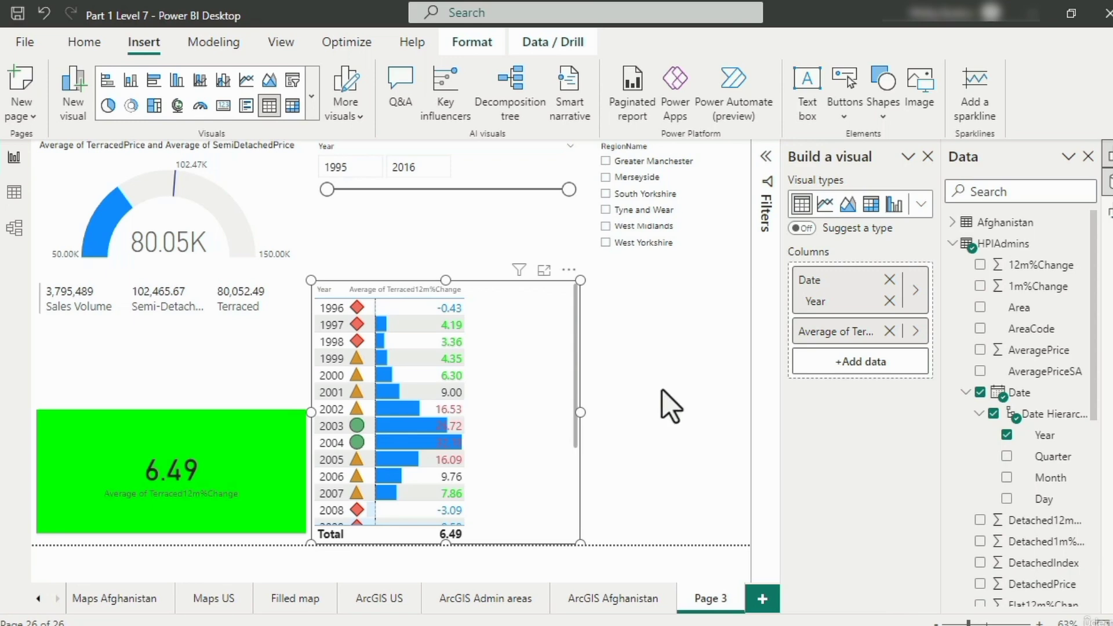
View the options for removing conditional formatting from the table's averages and from the card's background color
{"action": "right_click", "coordinate": [814, 335]}
{"action": "mouse_move", "coordinate": [944, 110]}
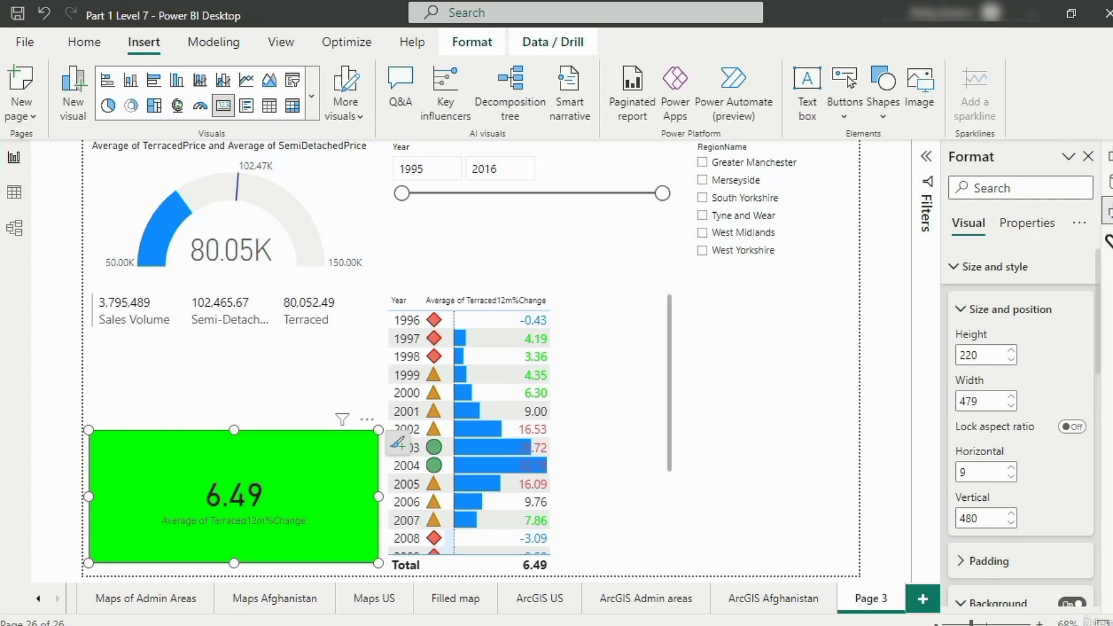
{"action": "left_click", "coordinate": [959, 313]}
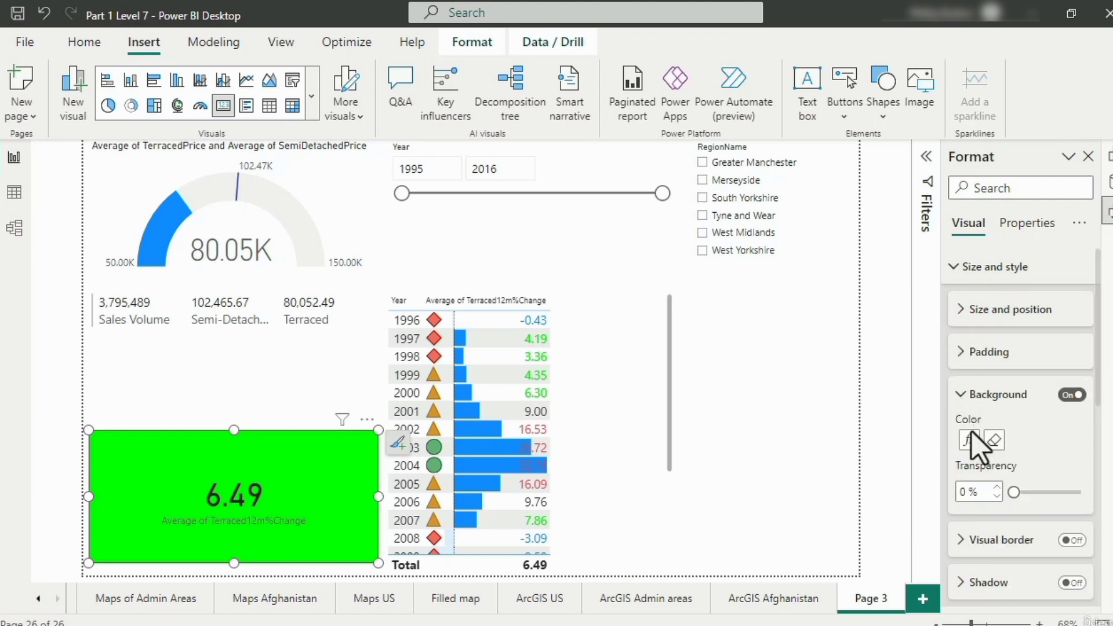
Open the font color rules for the table's Average of Terraced12m%Change and view the choices for which values they apply to
{"action": "scroll", "coordinate": [997, 446], "scroll_direction": "down", "scroll_amount": 1}
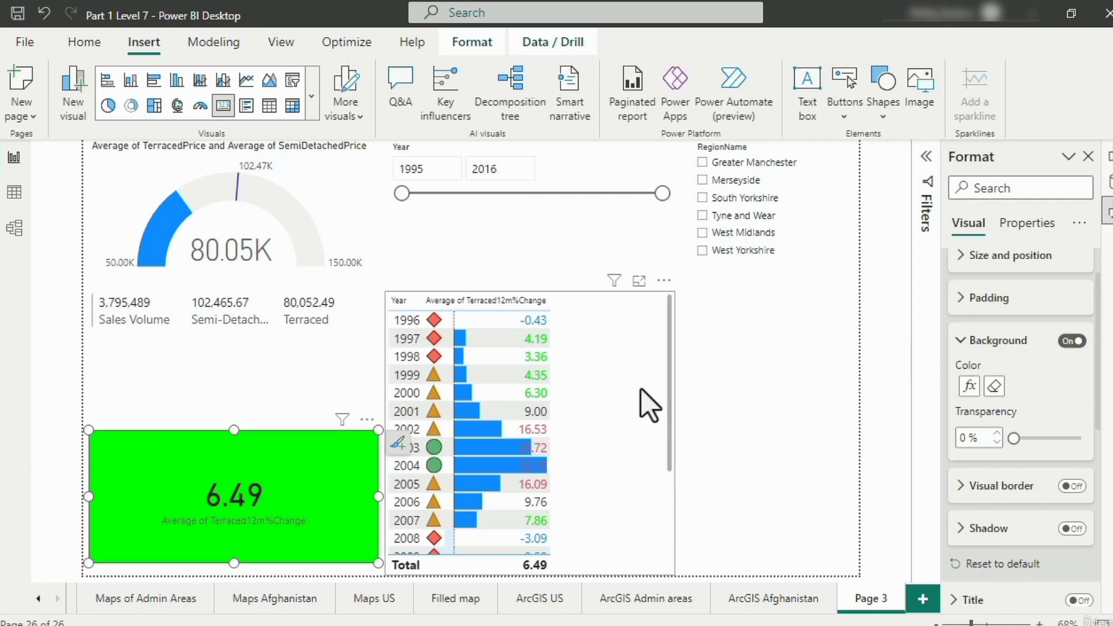
{"action": "left_click", "coordinate": [612, 479]}
{"action": "left_click", "coordinate": [1107, 155]}
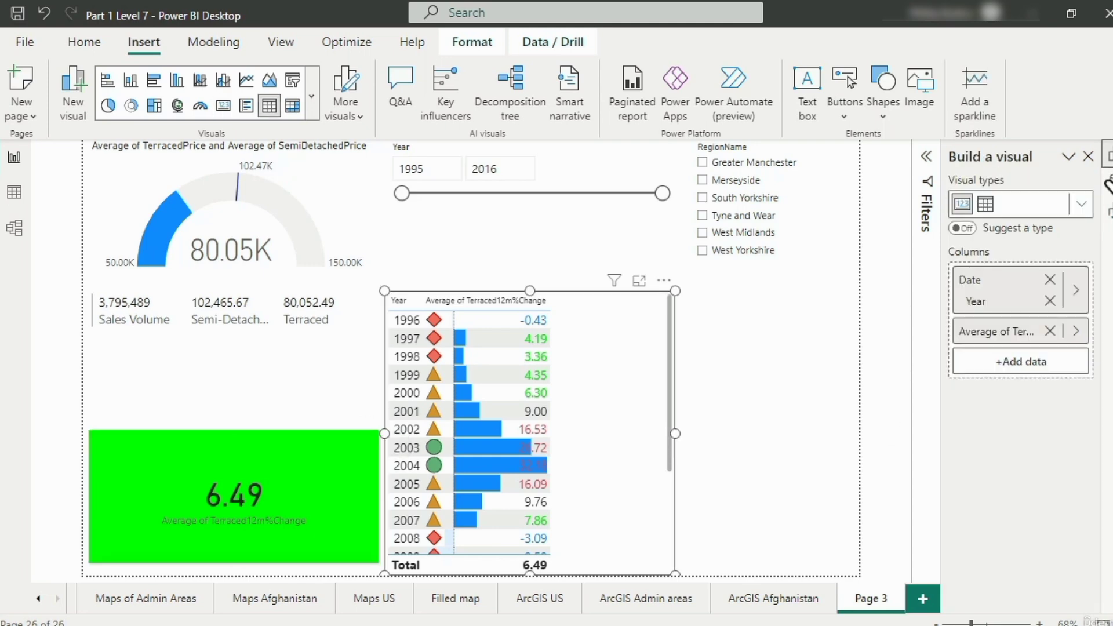
{"action": "right_click", "coordinate": [959, 336]}
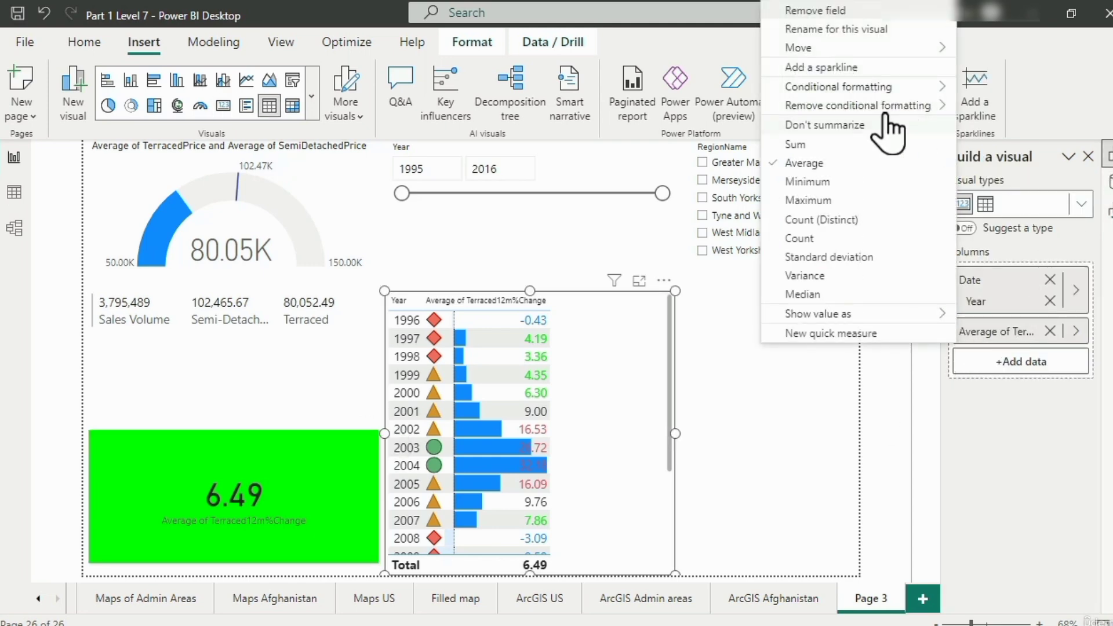
{"action": "mouse_move", "coordinate": [878, 93]}
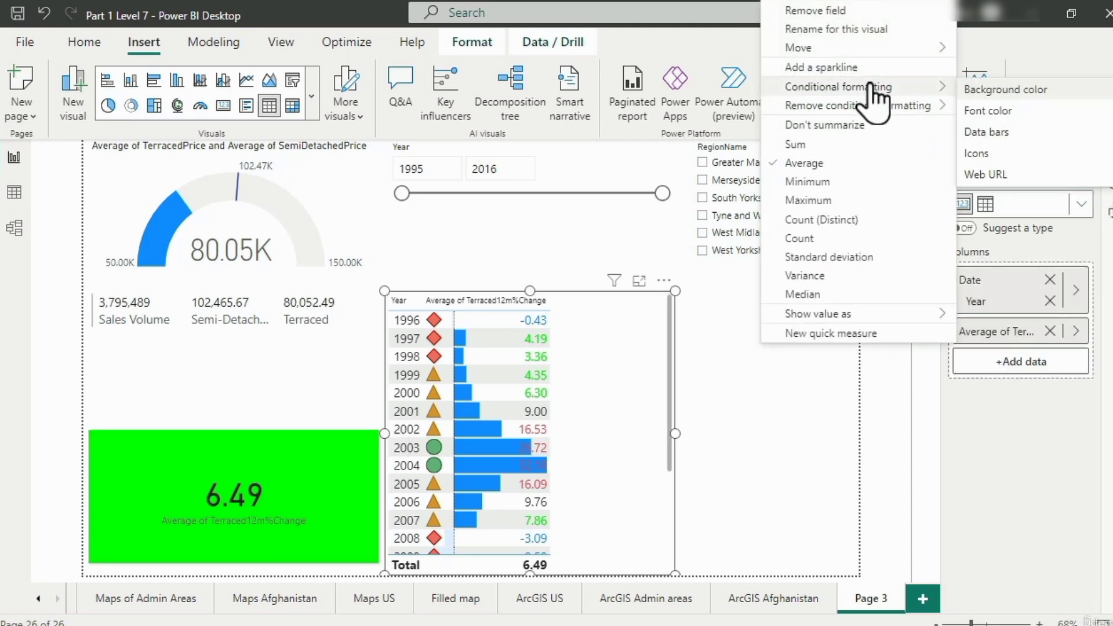
{"action": "left_click", "coordinate": [992, 111]}
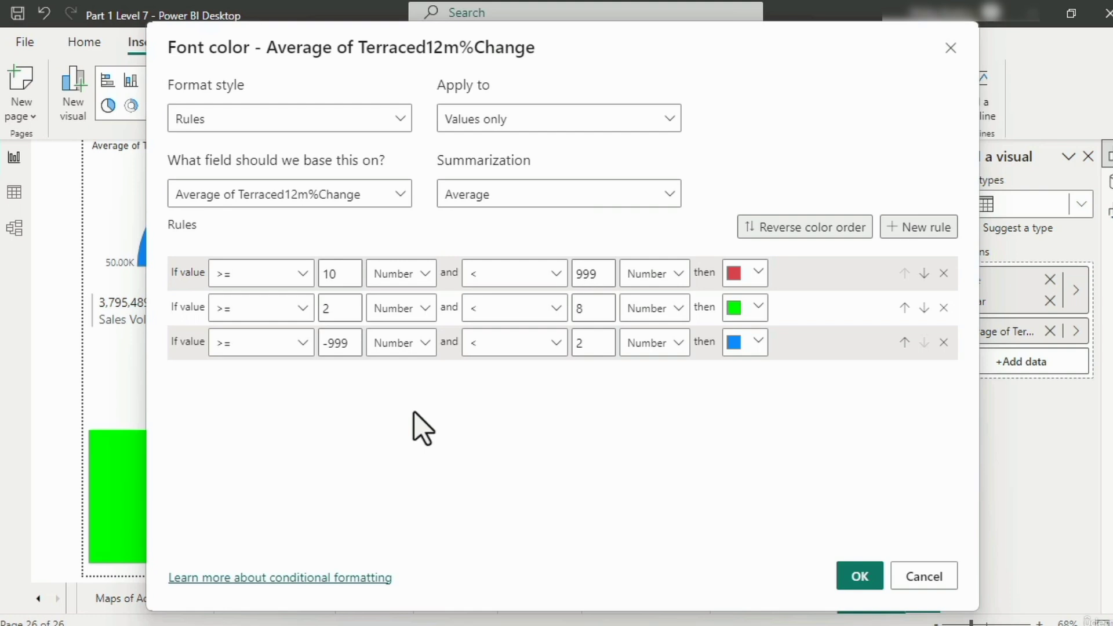
{"action": "left_click", "coordinate": [512, 119]}
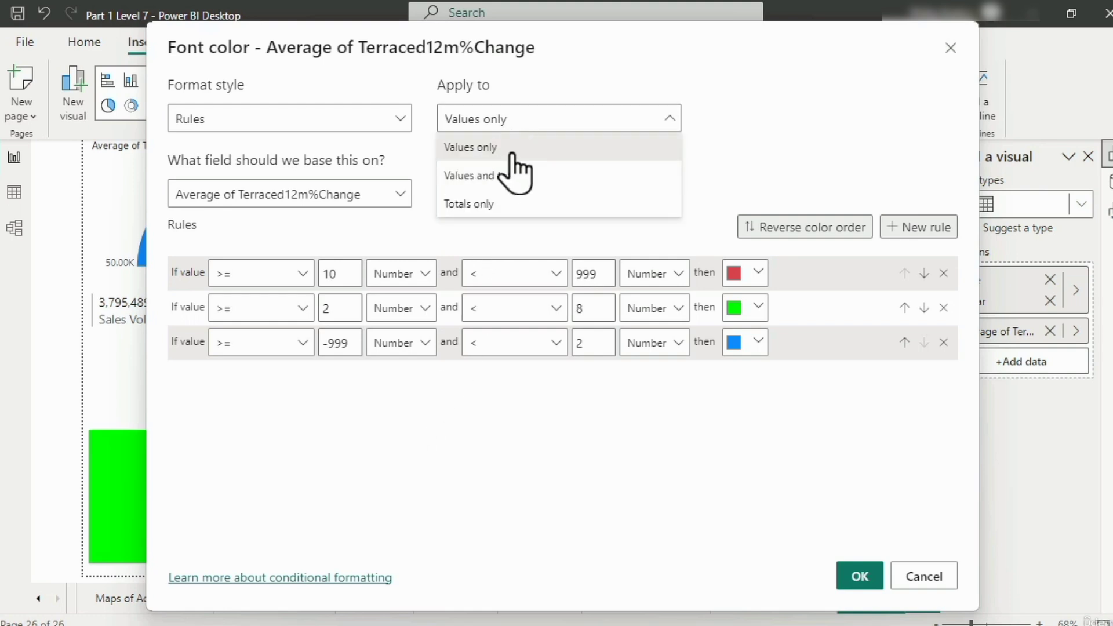
Try the Gradient format style for the averages' font color, return to Rules, and discard the changes
{"action": "left_click", "coordinate": [358, 122]}
{"action": "left_click", "coordinate": [356, 125]}
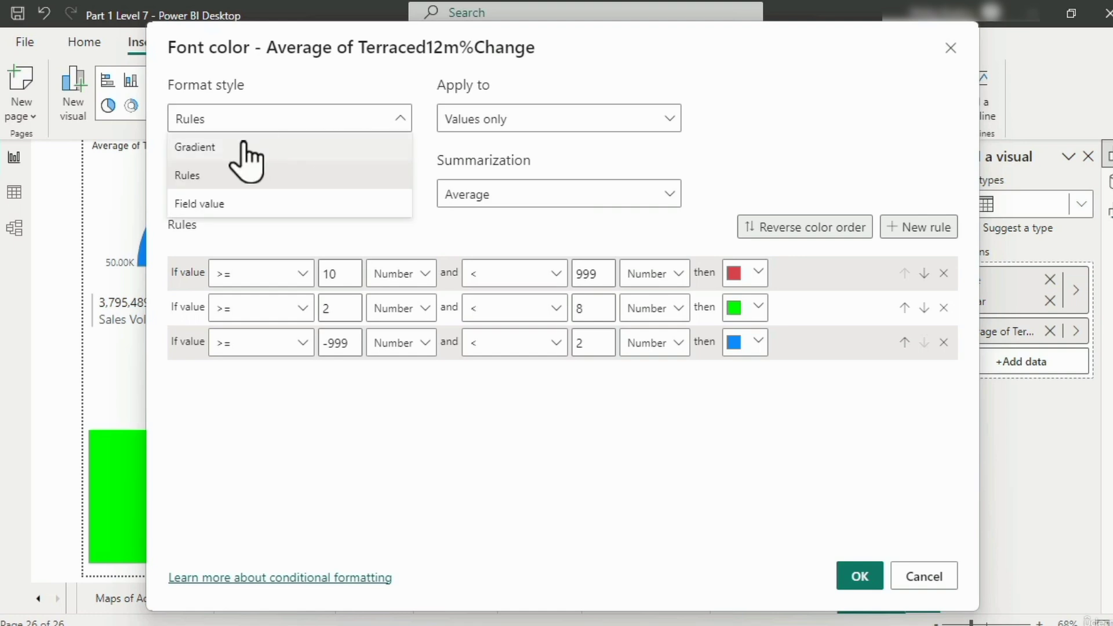
{"action": "left_click", "coordinate": [244, 146]}
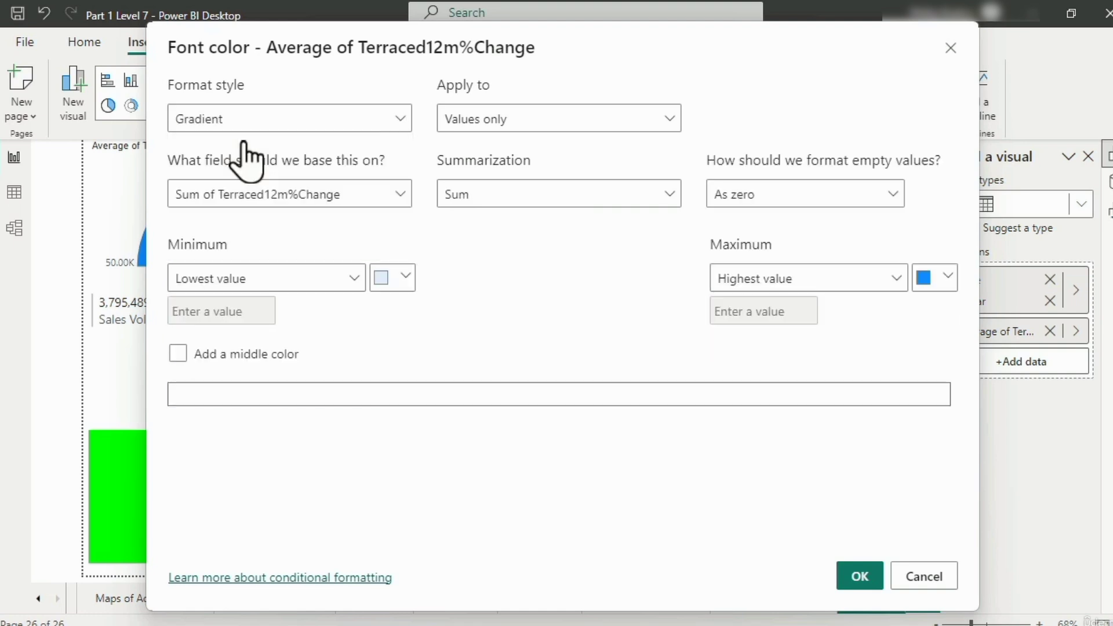
{"action": "left_click", "coordinate": [262, 123]}
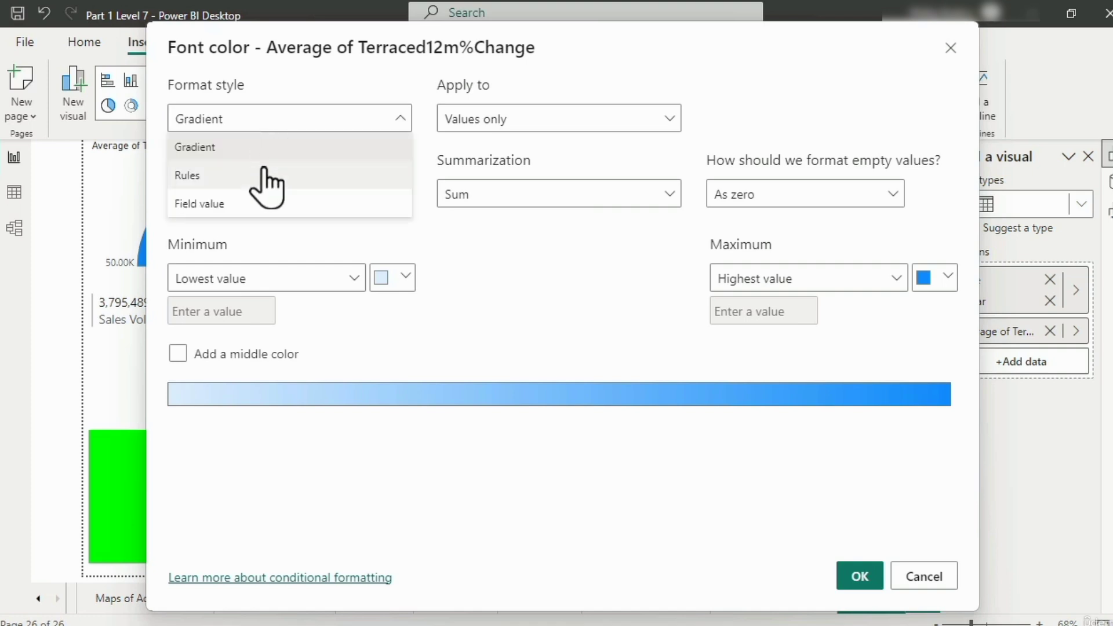
{"action": "left_click", "coordinate": [262, 176]}
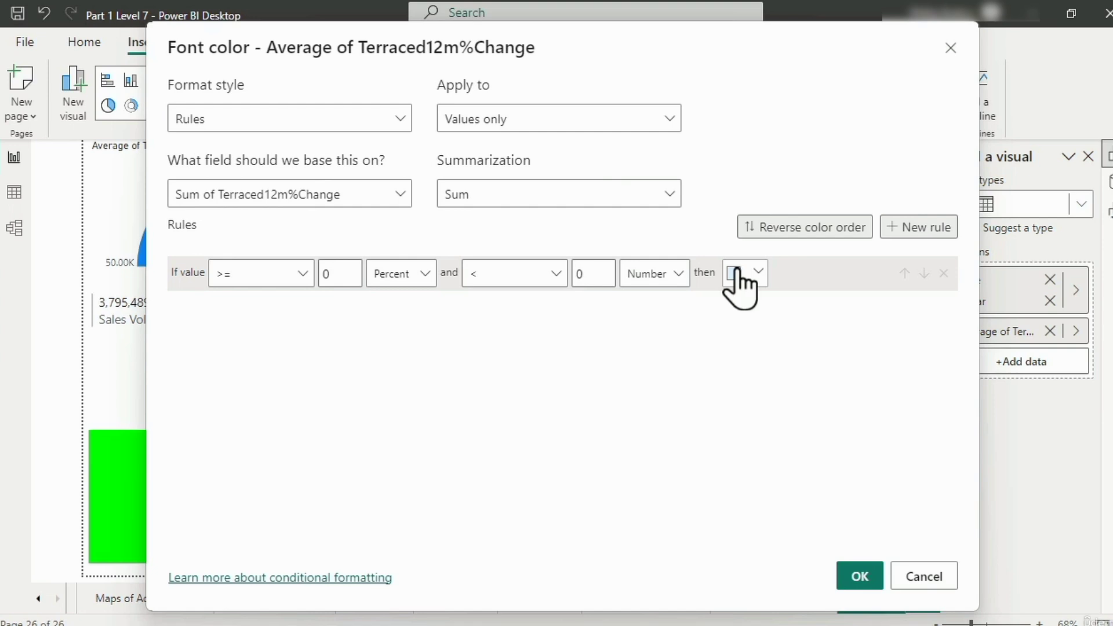
{"action": "left_click", "coordinate": [938, 577]}
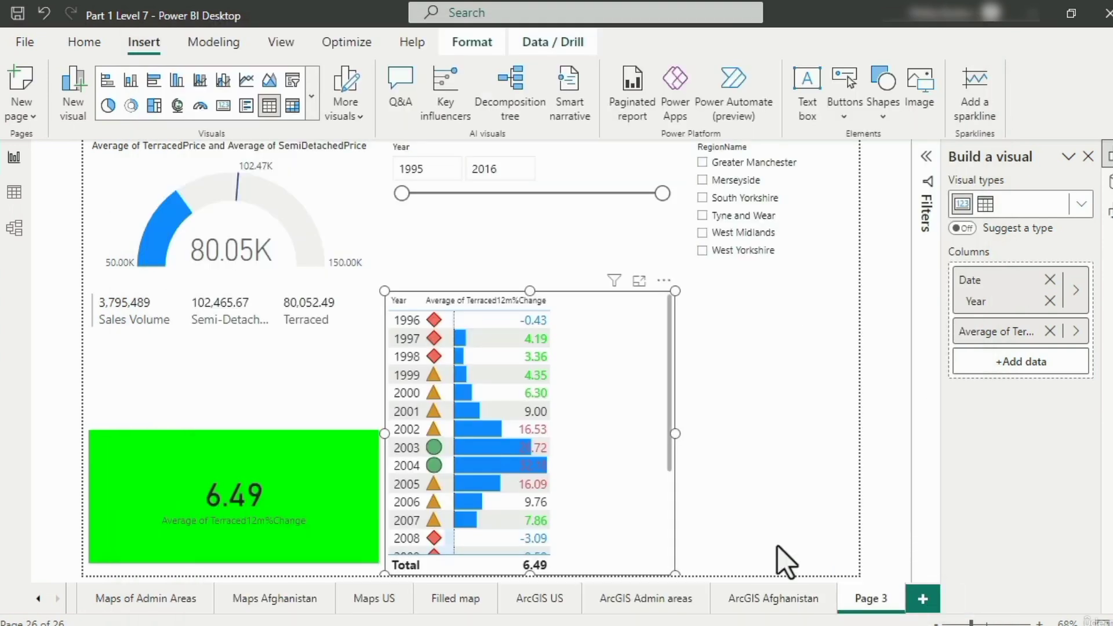